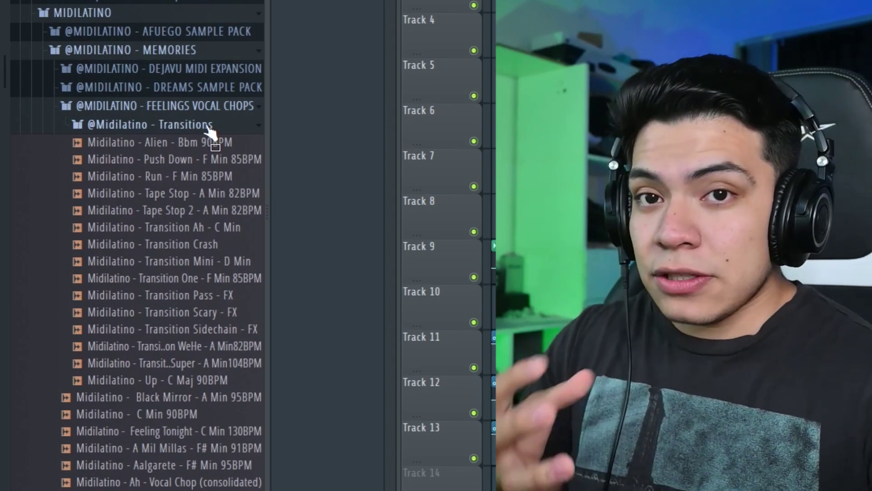
# - Collapse the FEELINGS VOCAL CHOPS folder with its Transitions subfolder and expand the KARMA SAMPLE PACK folder
pyautogui.click(208, 127)
pyautogui.click(192, 105)
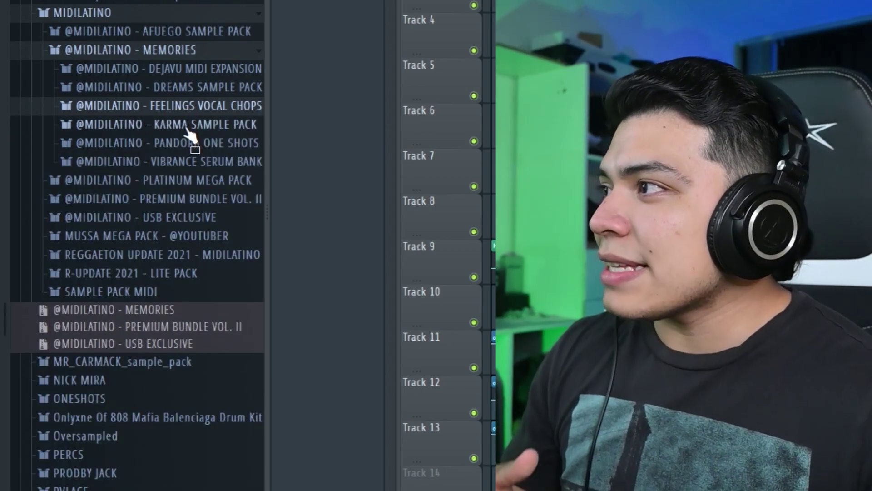
pyautogui.click(188, 126)
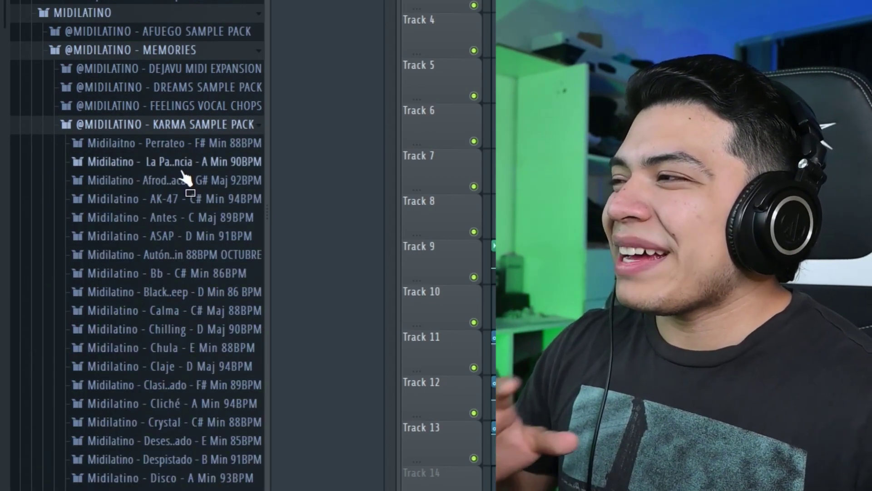
# - Preview the Autónoma, Clasificado and El Rey audio loops from the KARMA SAMPLE PACK folder
pyautogui.scroll(-10, 186, 176)
pyautogui.scroll(-15, 181, 172)
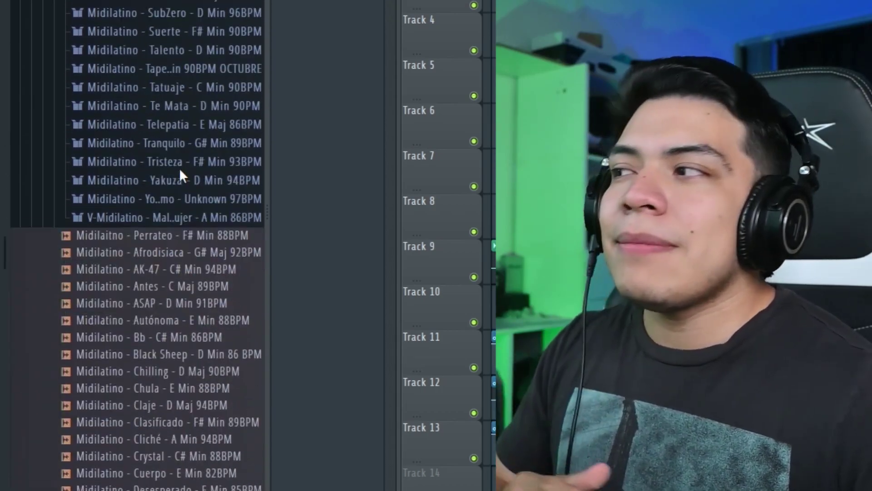
pyautogui.scroll(-4, 181, 172)
pyautogui.scroll(2, 183, 174)
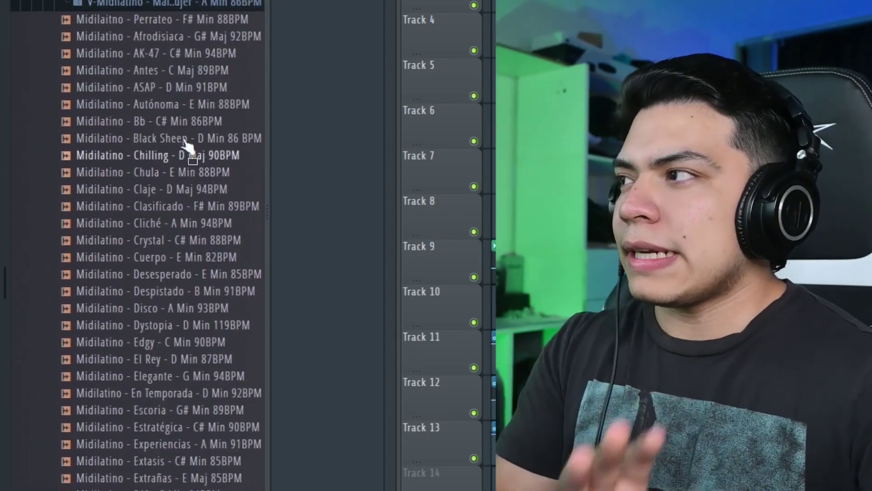
pyautogui.click(186, 101)
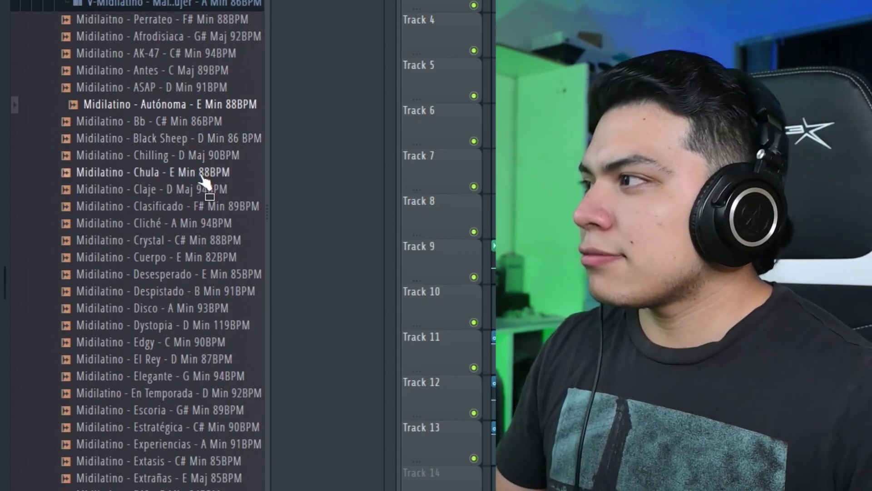
pyautogui.click(200, 206)
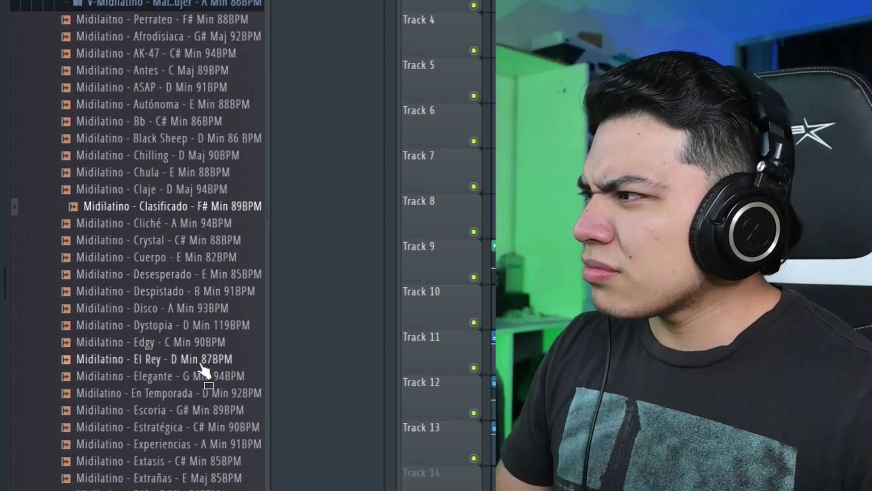
pyautogui.click(200, 361)
# - Look through the contents of the PANDORA ONE SHOTS folder and collapse it again
pyautogui.scroll(20, 198, 342)
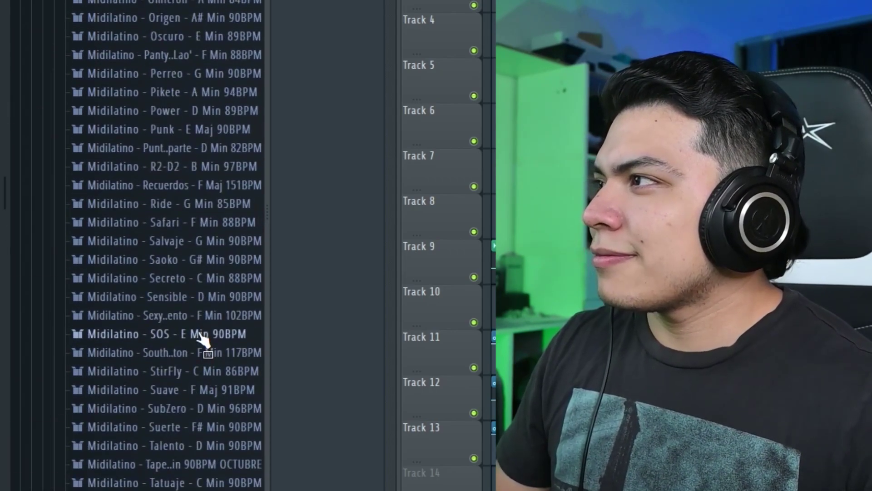
pyautogui.scroll(10, 206, 328)
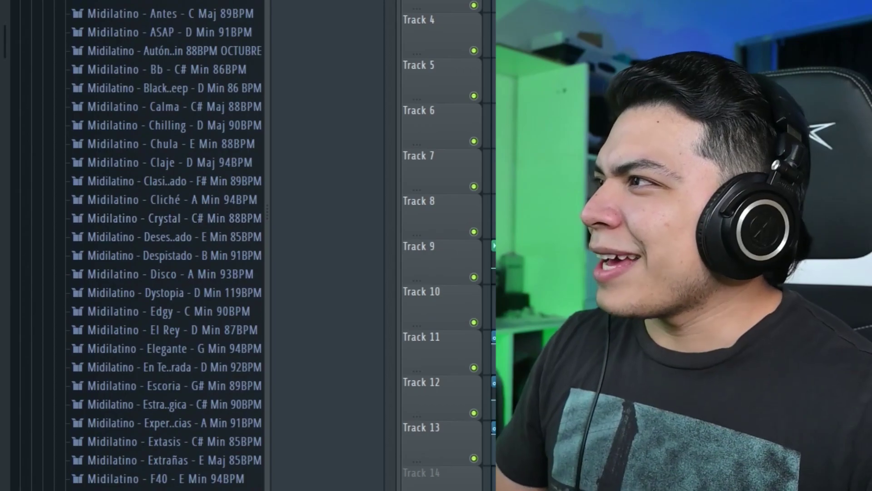
pyautogui.scroll(15, 149, 246)
pyautogui.scroll(8, 195, 253)
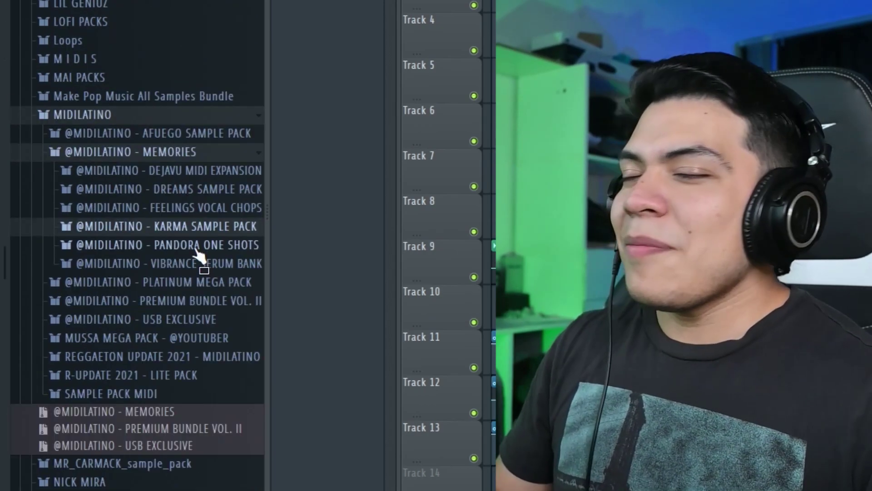
pyautogui.click(196, 254)
pyautogui.moveTo(199, 254); pyautogui.dragTo(189, 119)
pyautogui.moveTo(173, 164); pyautogui.dragTo(192, 25)
pyautogui.click(191, 43)
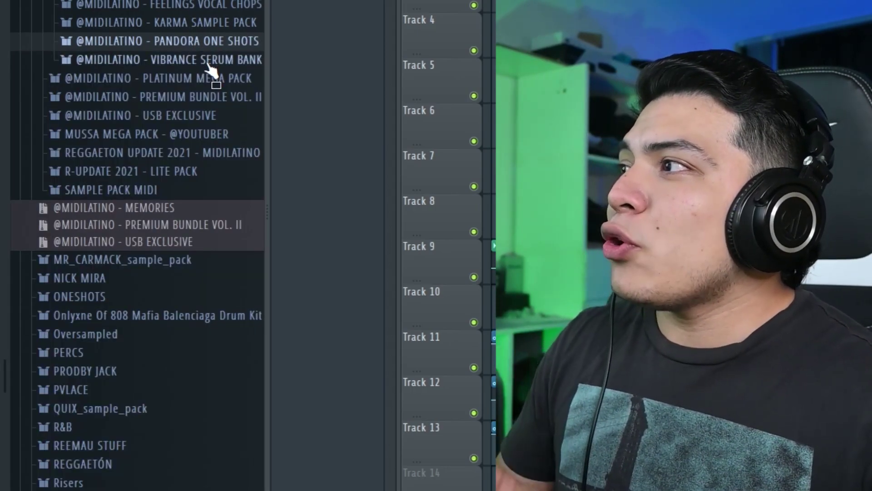
# - Look at the VIBRANCE SERUM BANK folder within the MEMORIES collection
pyautogui.scroll(1, 208, 76)
pyautogui.scroll(3, 213, 105)
pyautogui.scroll(-2, 220, 132)
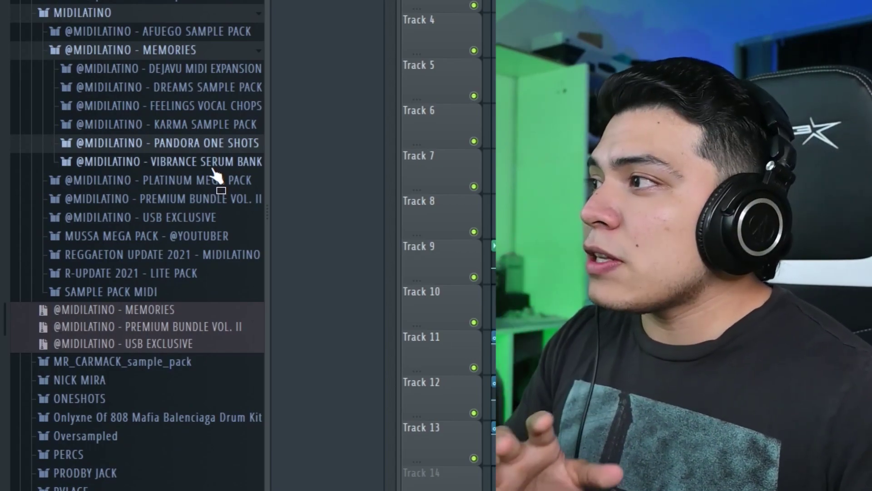
pyautogui.click(212, 165)
pyautogui.scroll(-2, 210, 163)
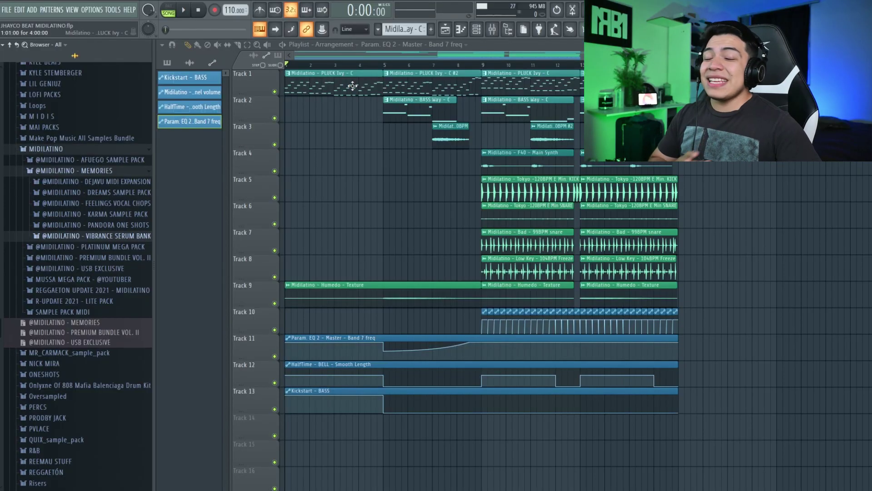
# - Open the PLUCK Ivy pattern's sampler channel and locate its source sample in the PANDORA ONE SHOTS folder
pyautogui.click(352, 86)
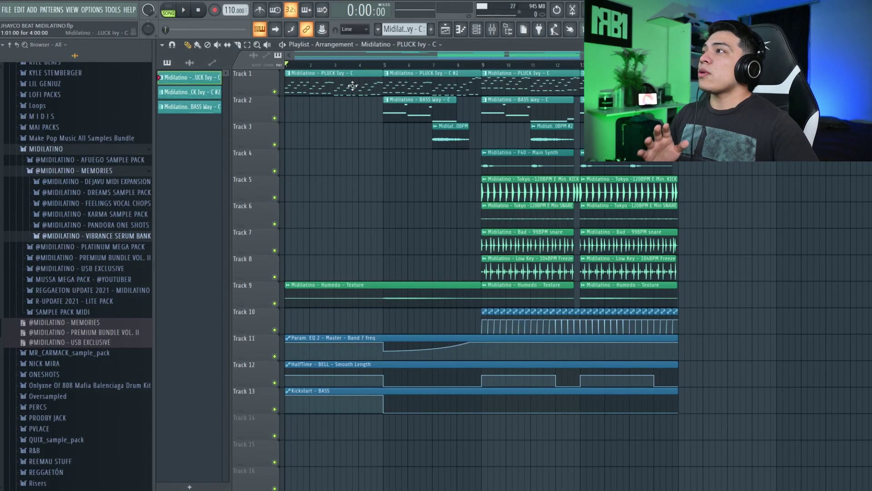
pyautogui.click(477, 36)
pyautogui.click(330, 176)
pyautogui.click(219, 144)
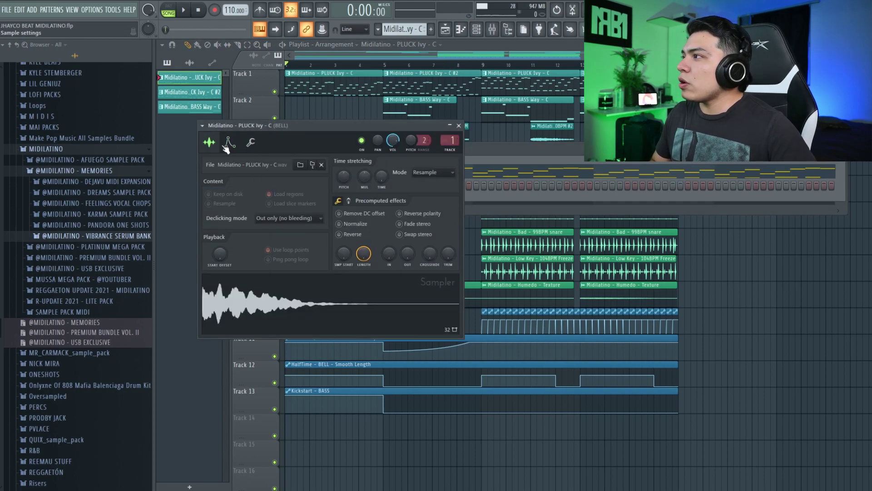
pyautogui.click(312, 165)
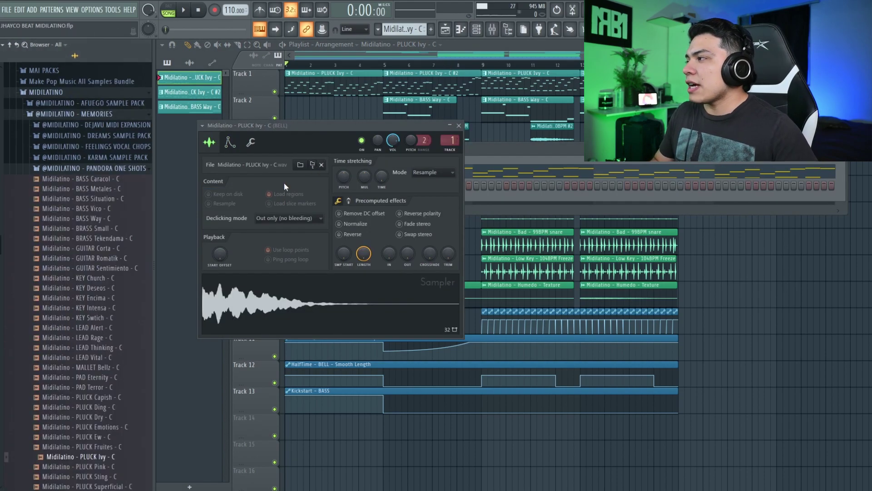
pyautogui.scroll(-2, 126, 208)
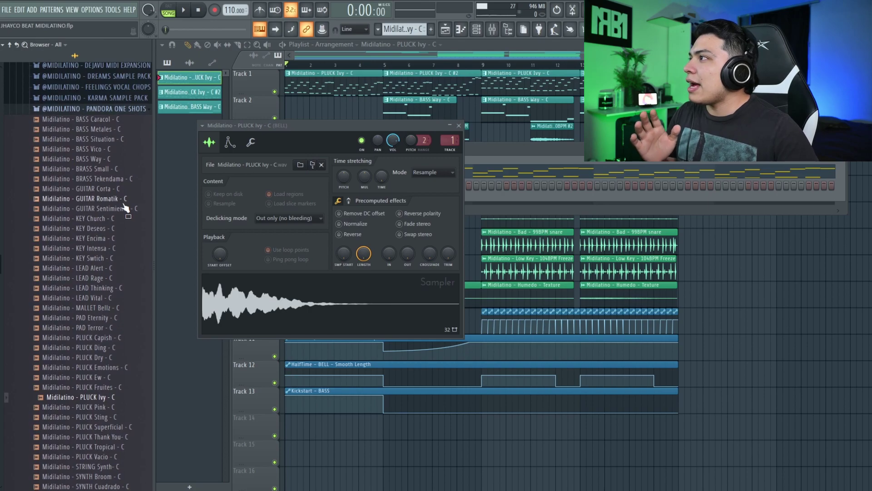
pyautogui.scroll(-4, 125, 208)
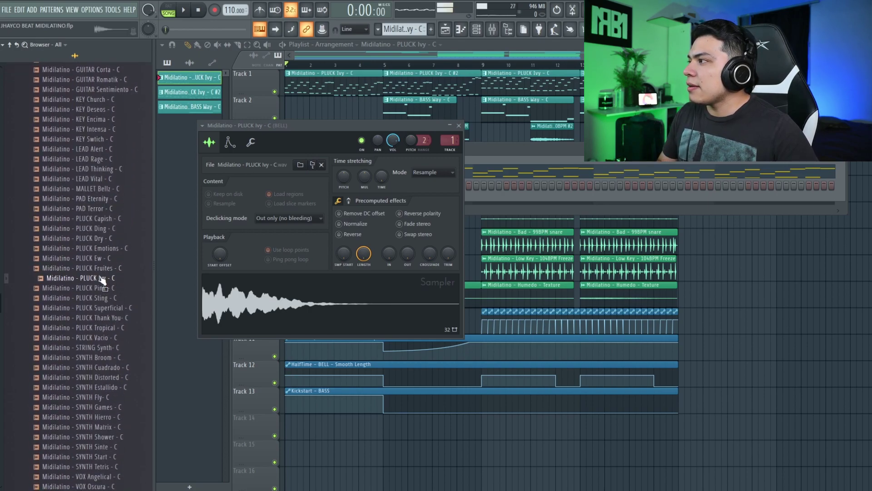
# - Add the En Bajita - E Min file from the DEJAVU MIDI EXPANSION folder to the channel rack, and collapse the folder
pyautogui.click(483, 156)
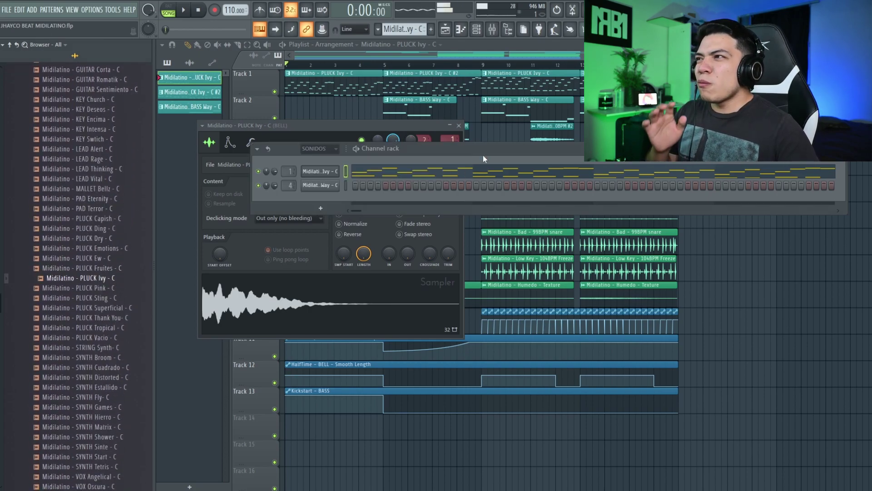
pyautogui.scroll(5, 119, 266)
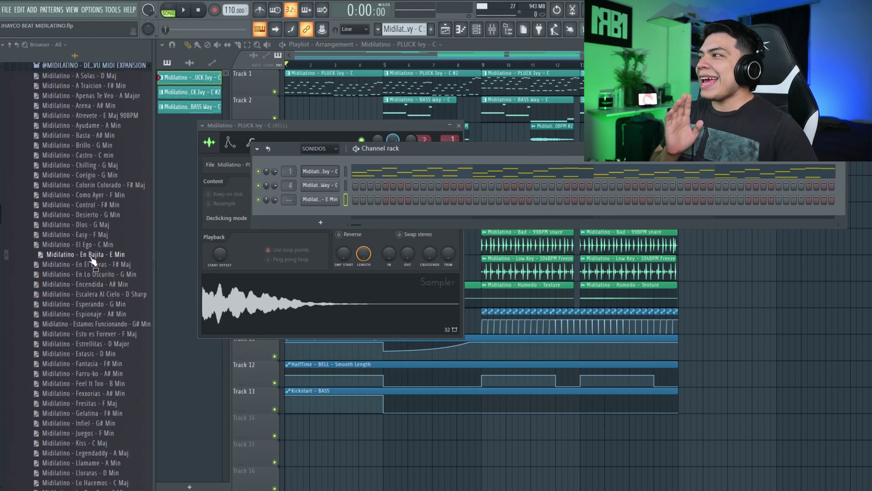
pyautogui.scroll(4, 101, 267)
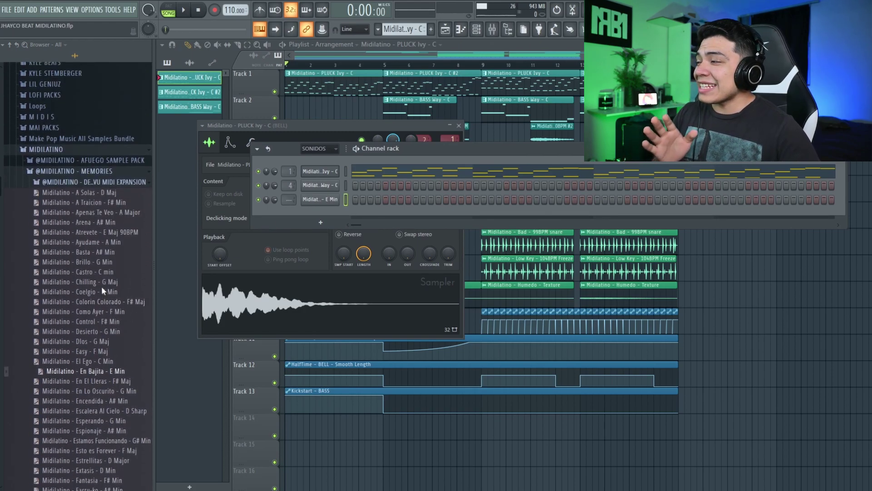
pyautogui.click(100, 186)
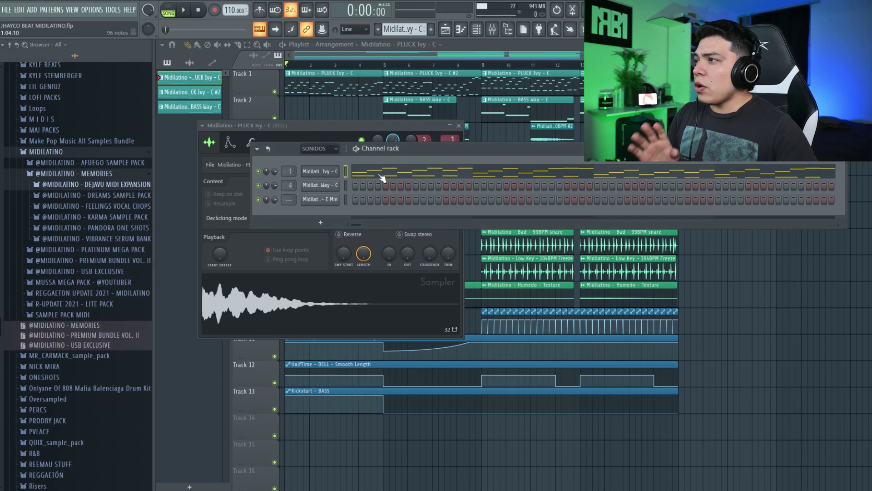
# - Open the PLUCK Ivy notes in the piano roll and select the first four bars, followed by bars 5 to 8
pyautogui.click(381, 178)
pyautogui.scroll(-2, 381, 136)
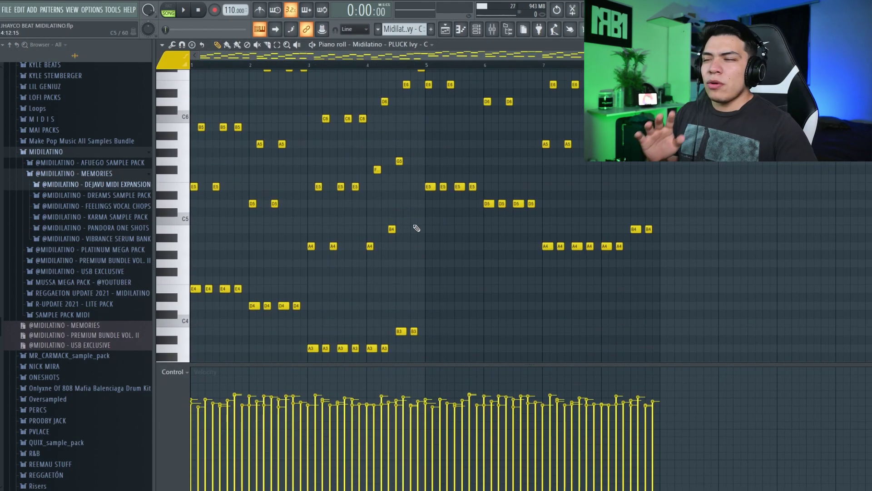
pyautogui.moveTo(423, 361); pyautogui.dragTo(195, 68)
pyautogui.moveTo(725, 354); pyautogui.dragTo(439, 47)
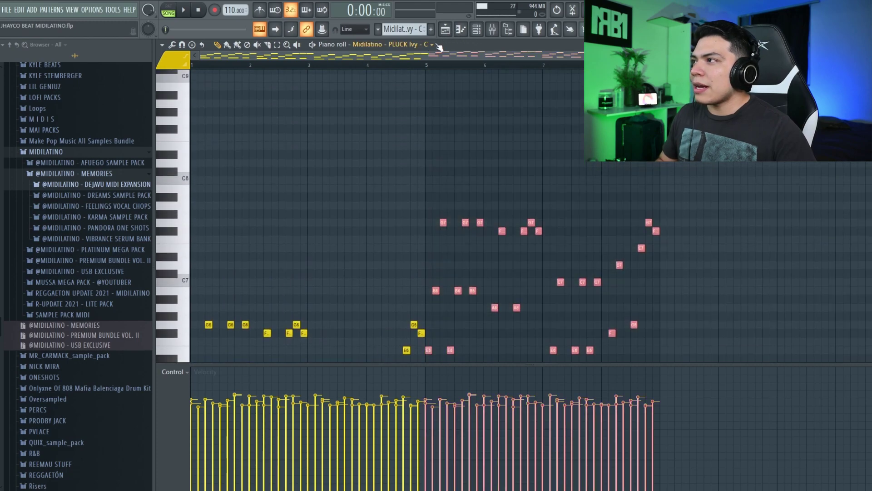
# - Reopen the PLUCK Ivy notes from the channel rack, fit the whole melody in the piano roll and play it
pyautogui.click(460, 30)
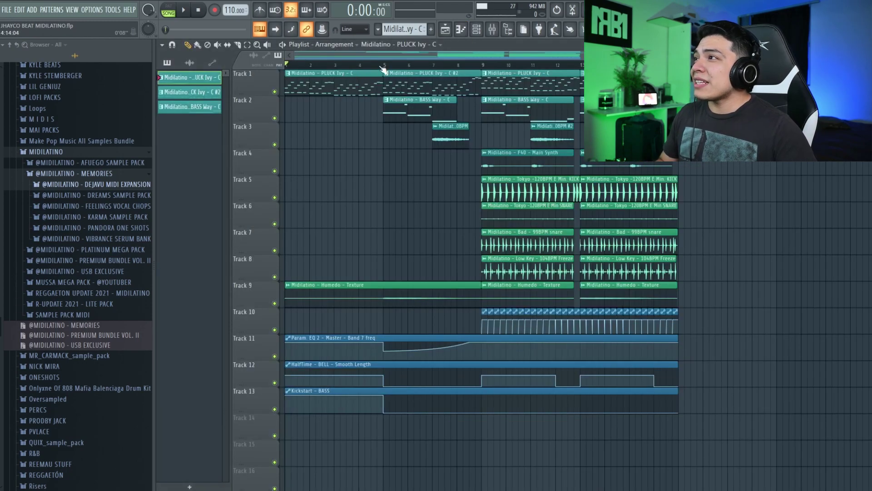
pyautogui.press('F6')
pyautogui.click(425, 172)
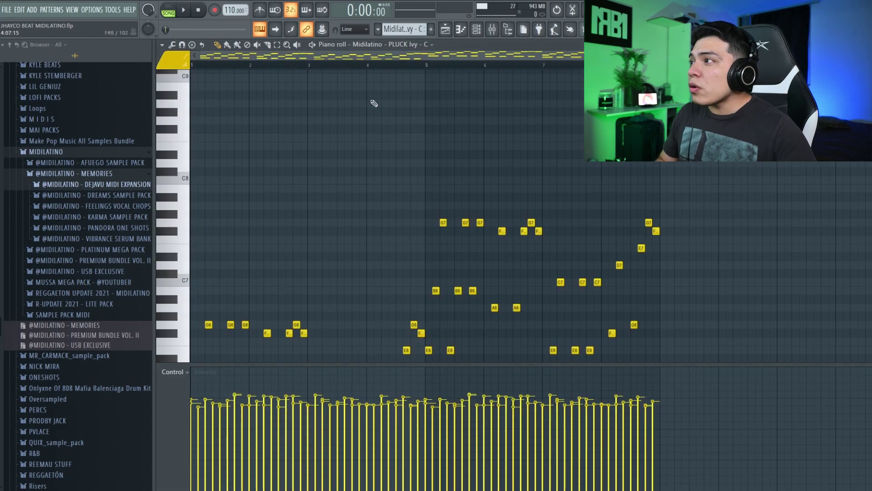
pyautogui.scroll(-3, 358, 73)
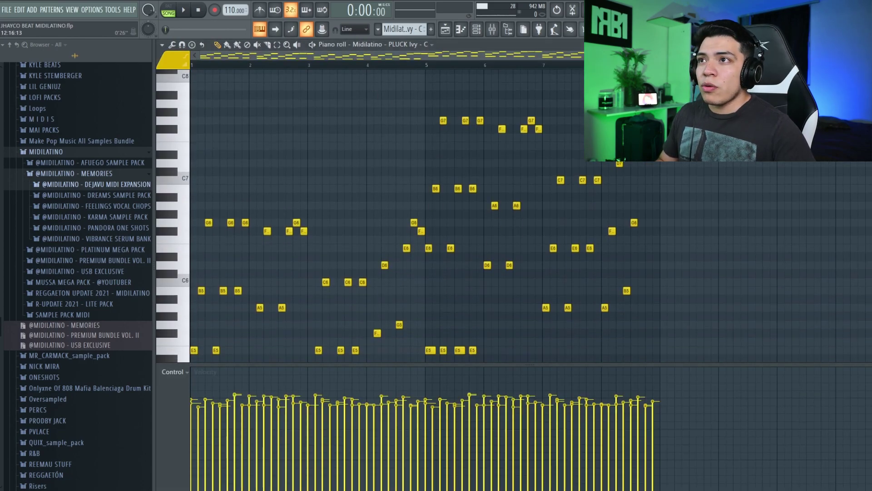
pyautogui.moveTo(867, 56); pyautogui.dragTo(867, 63)
pyautogui.scroll(-3, 434, 124)
pyautogui.press('space')
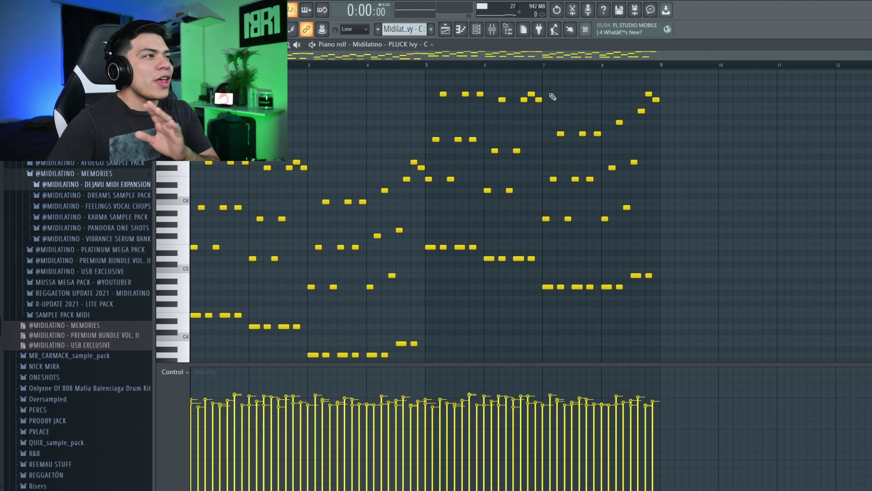
# - Play the PLUCK Ivy melody in the piano roll with the BELL mixer track's effects disabled
pyautogui.click(493, 30)
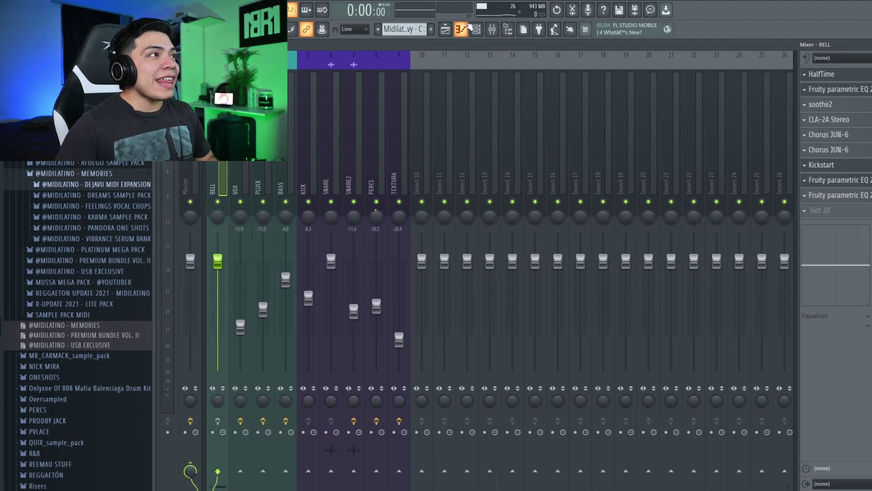
pyautogui.click(461, 29)
pyautogui.press('space')
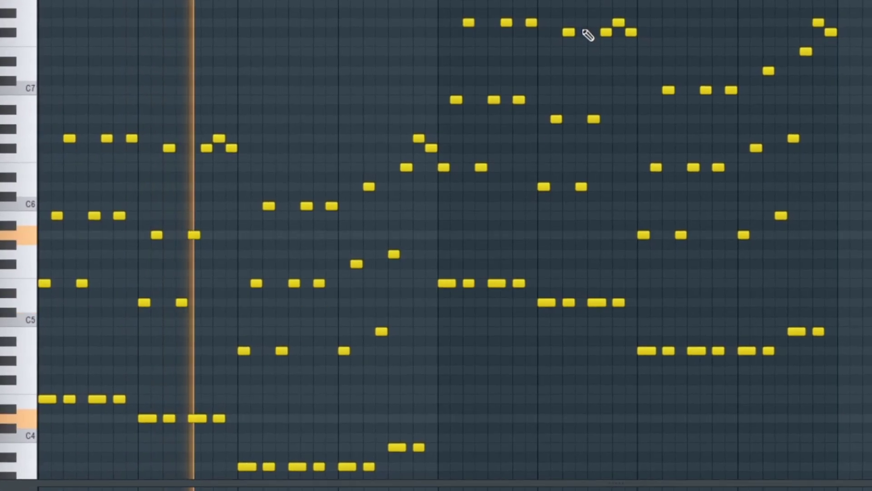
pyautogui.press('space')
# - Enable the effects on the BELL mixer track and view its HalfTime, Fruity parametric EQ 2 and Chorus JUN-6 plugins
pyautogui.click(483, 30)
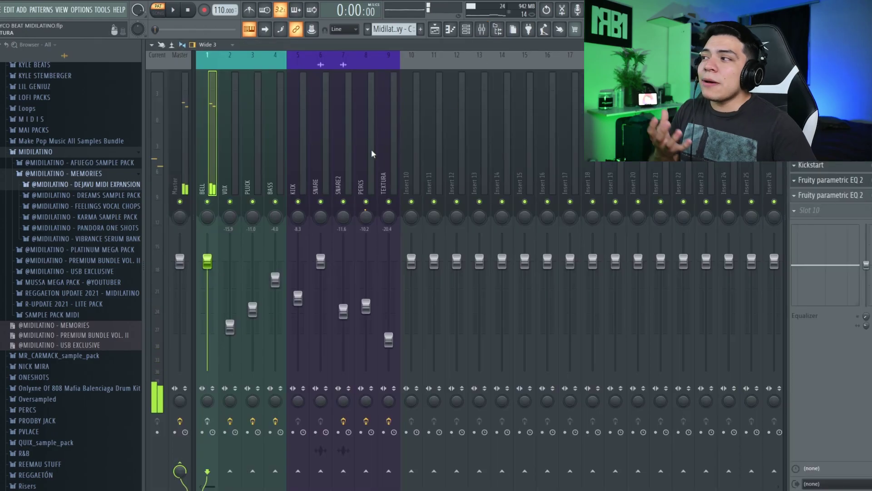
pyautogui.click(208, 421)
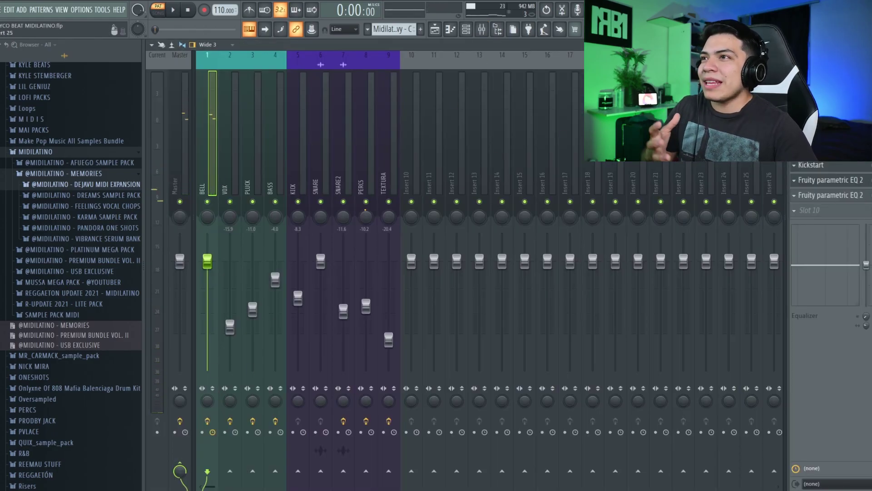
pyautogui.click(820, 74)
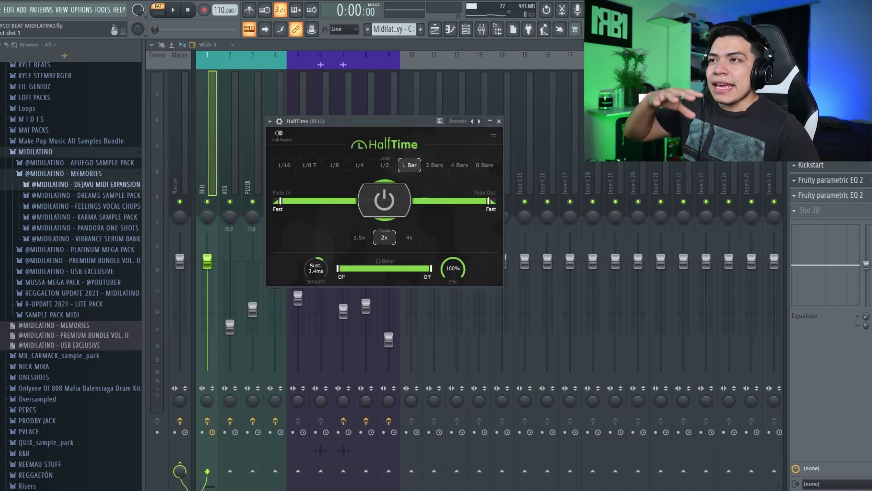
pyautogui.click(820, 89)
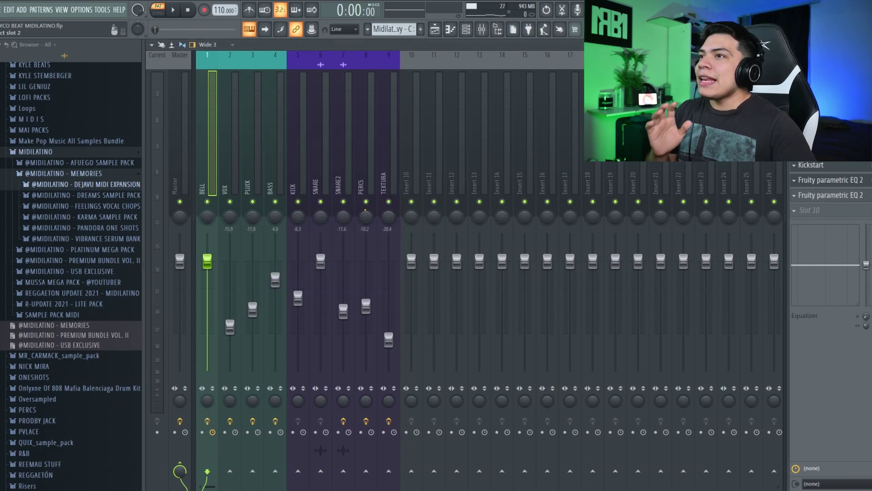
pyautogui.click(820, 89)
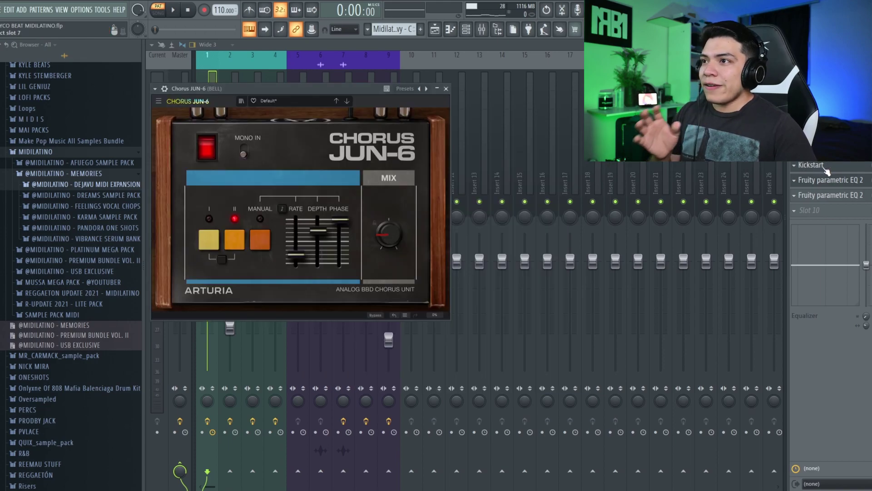
pyautogui.click(827, 169)
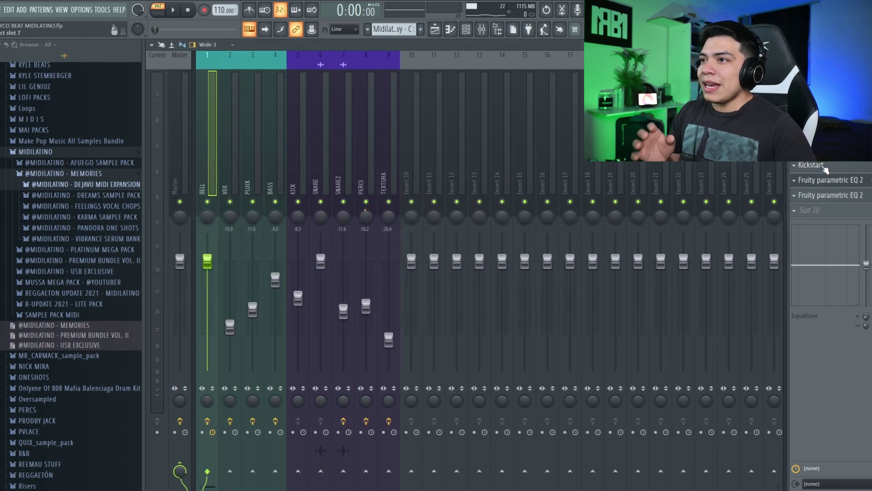
# - View the Fruity parametric EQ 2 and Kickstart slots on the BELL mixer track and return to the playlist
pyautogui.click(829, 182)
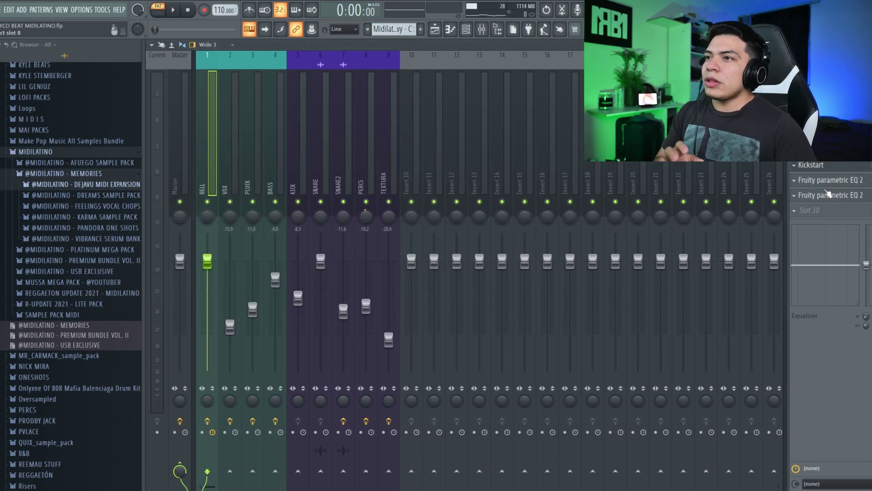
pyautogui.click(819, 169)
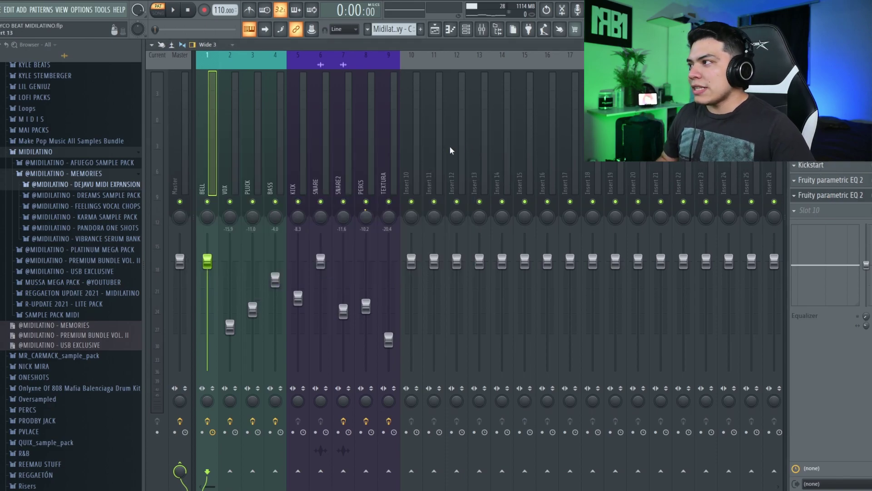
pyautogui.click(435, 29)
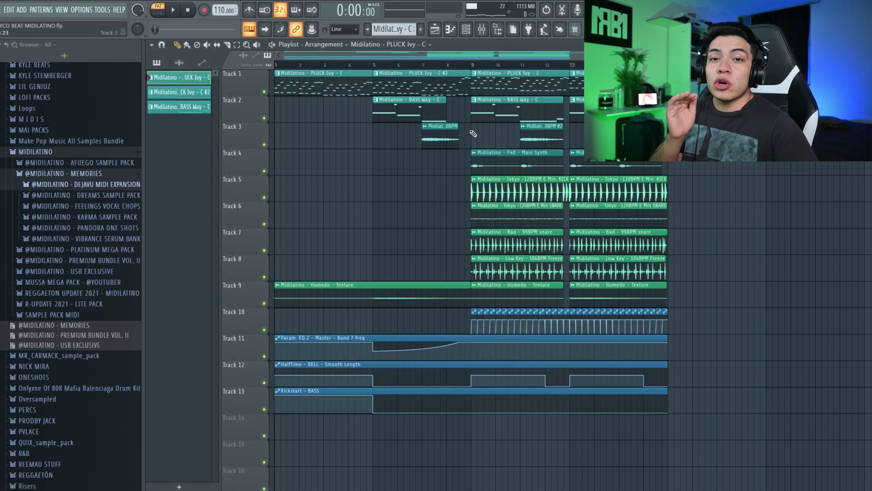
# - Move the playhead to bar 9, open the BASS Way channel's sampler settings and locate its sample in the browser
pyautogui.click(472, 65)
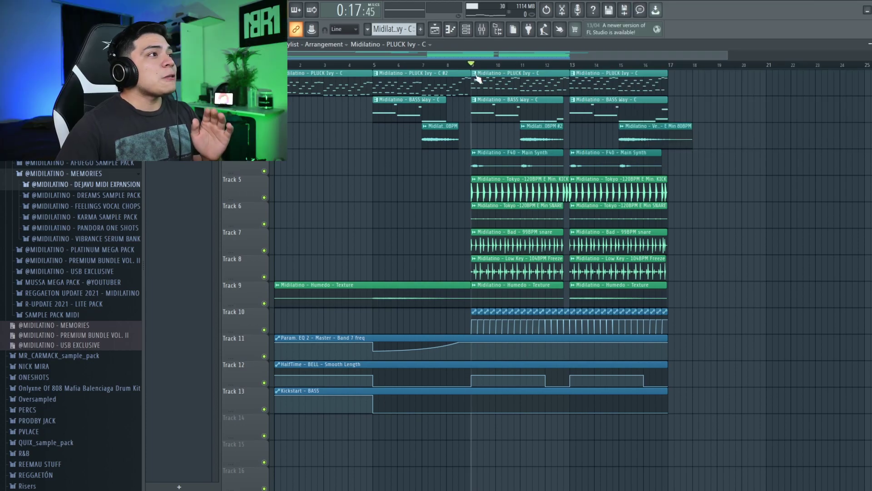
pyautogui.click(485, 111)
pyautogui.press('F6')
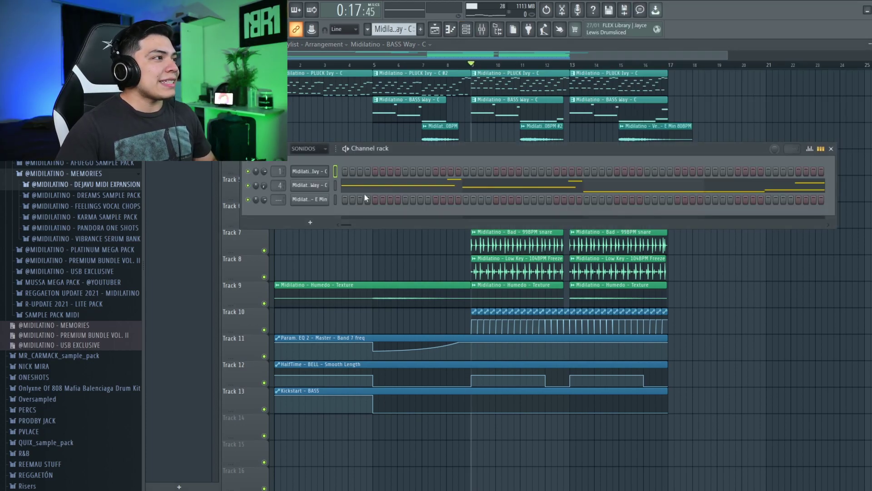
pyautogui.click(325, 190)
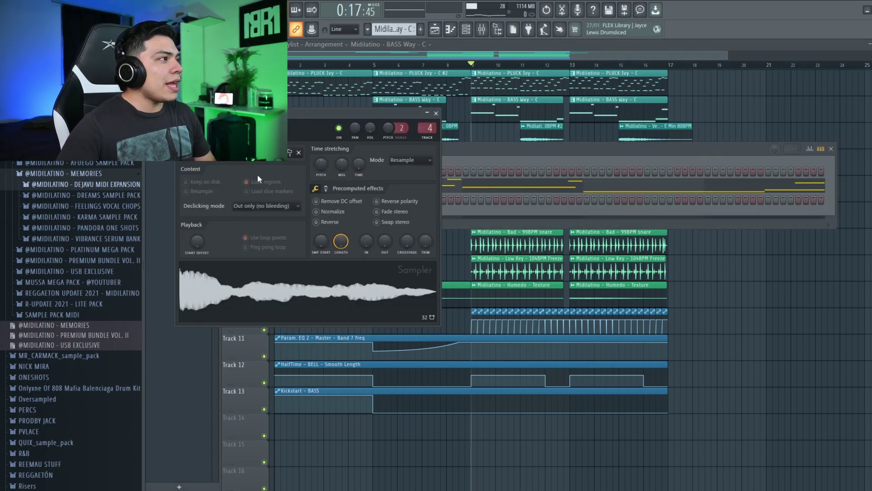
pyautogui.click(291, 152)
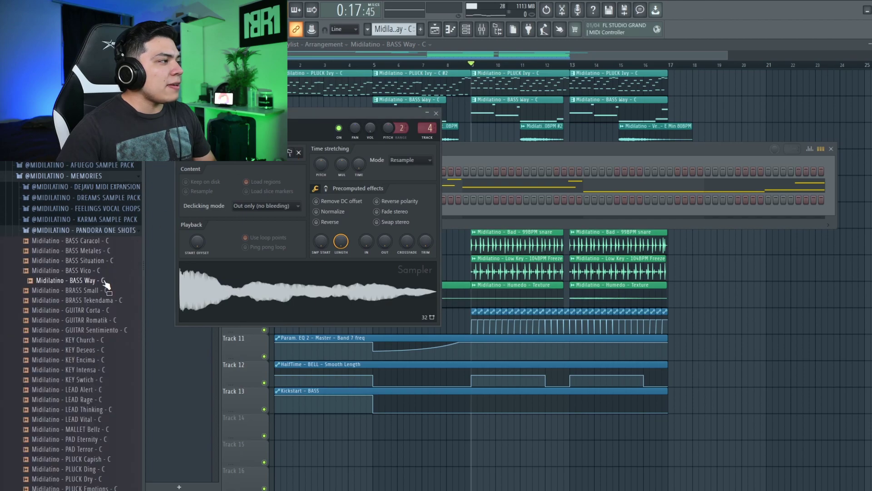
# - Open the BASS Way notes in the piano roll, fit the bass line in view and play it
pyautogui.click(487, 156)
pyautogui.click(375, 185)
pyautogui.scroll(-3, 377, 182)
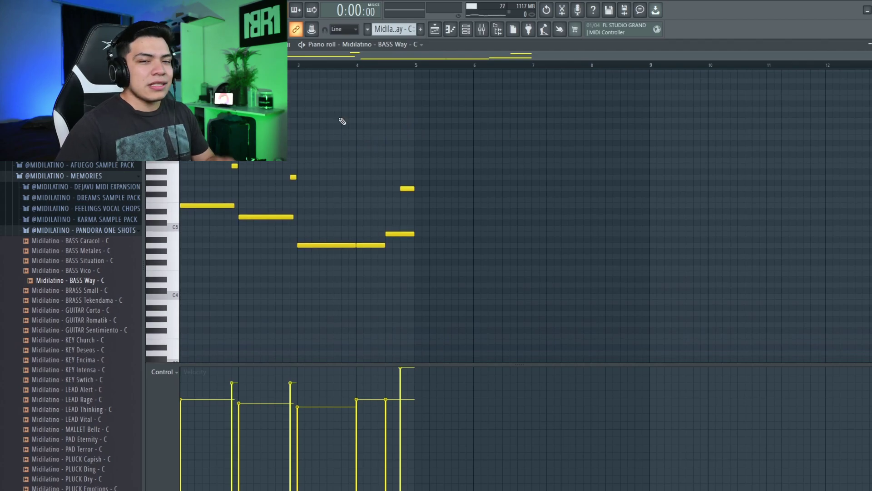
pyautogui.scroll(4, 343, 121)
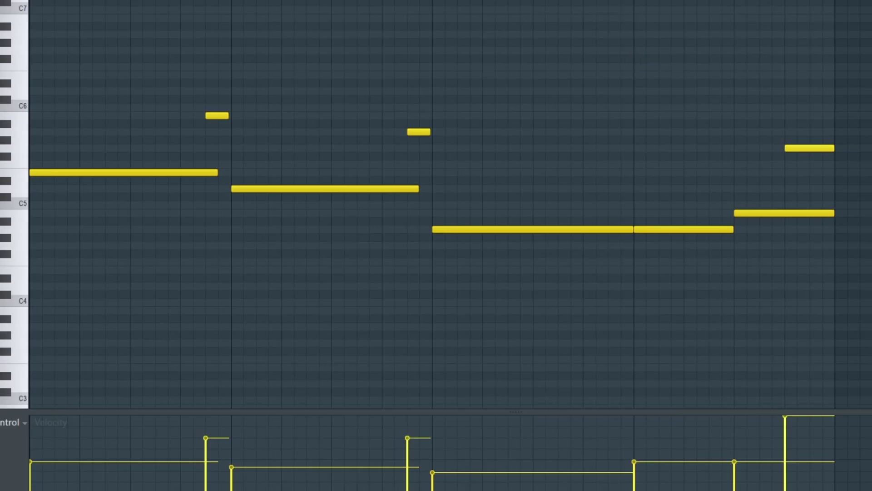
pyautogui.press('space')
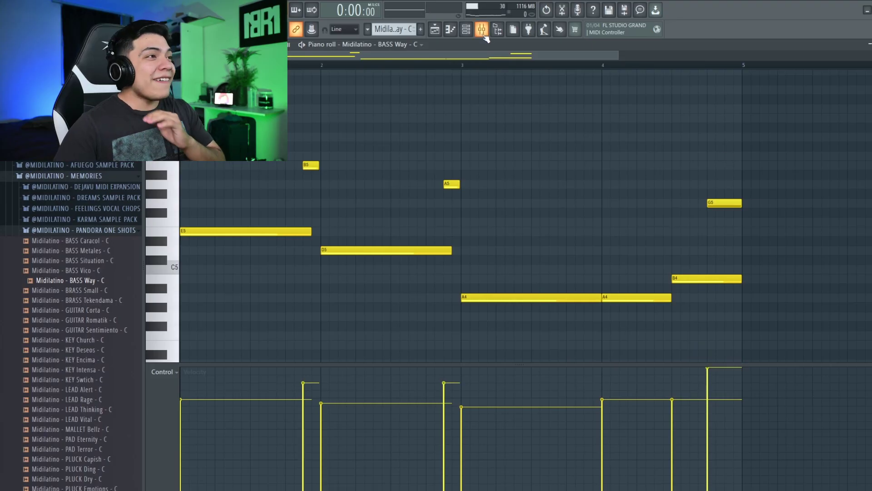
# - View the CLA-2A Stereo and both Fruity parametric EQ 2 plugins on the BASS mixer track
pyautogui.click(484, 35)
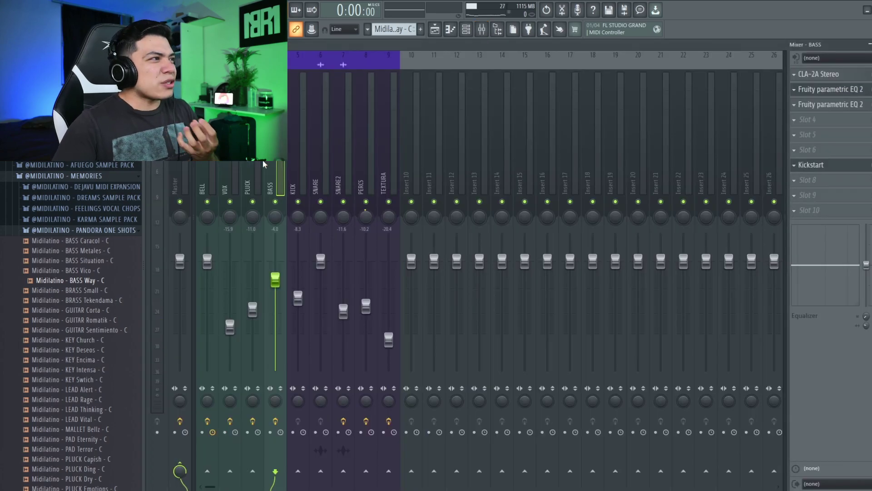
pyautogui.click(835, 75)
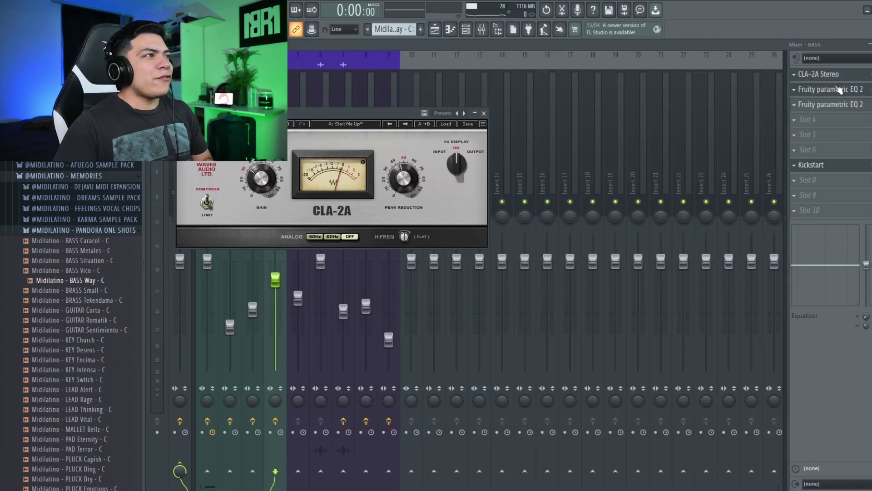
pyautogui.click(840, 91)
pyautogui.click(835, 104)
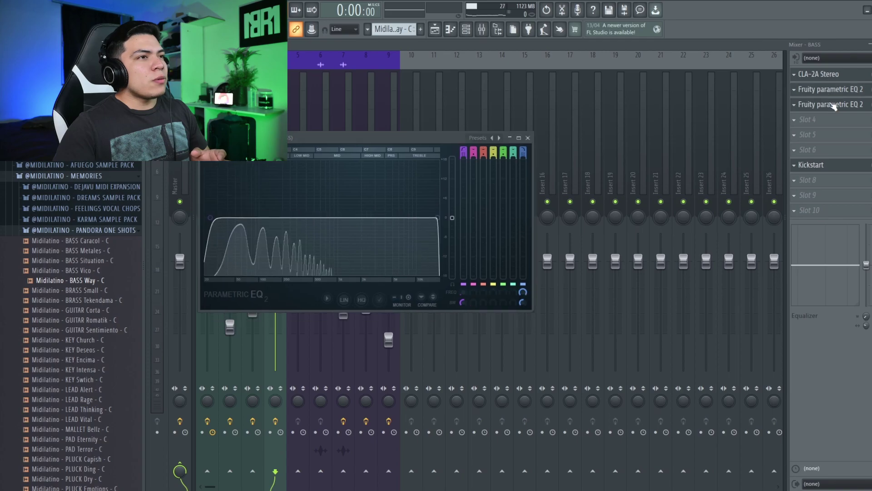
pyautogui.click(833, 104)
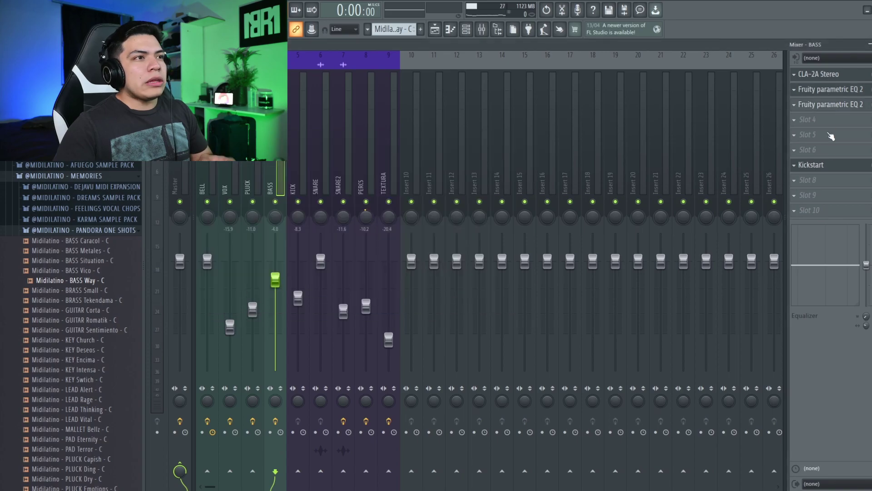
# - Open the settings of the Venezia vocal clip at bar 11 in the playlist and locate its sample in the browser
pyautogui.click(438, 38)
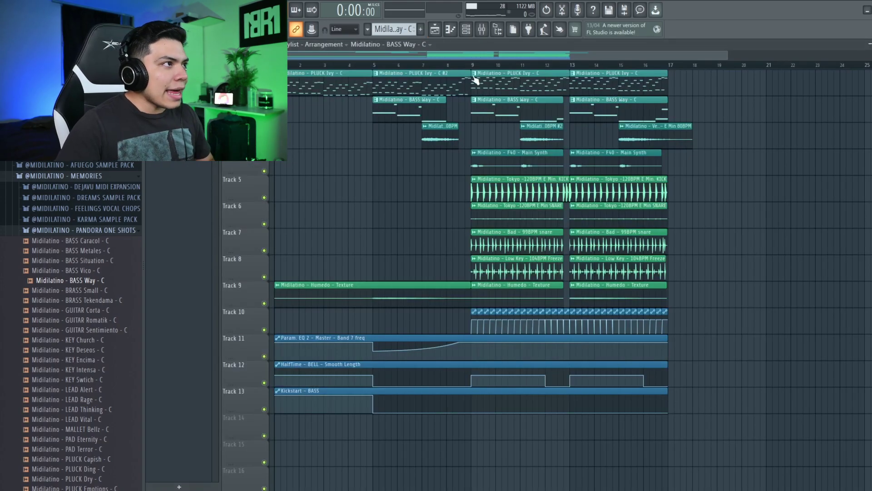
pyautogui.click(544, 134)
pyautogui.doubleClick(538, 132)
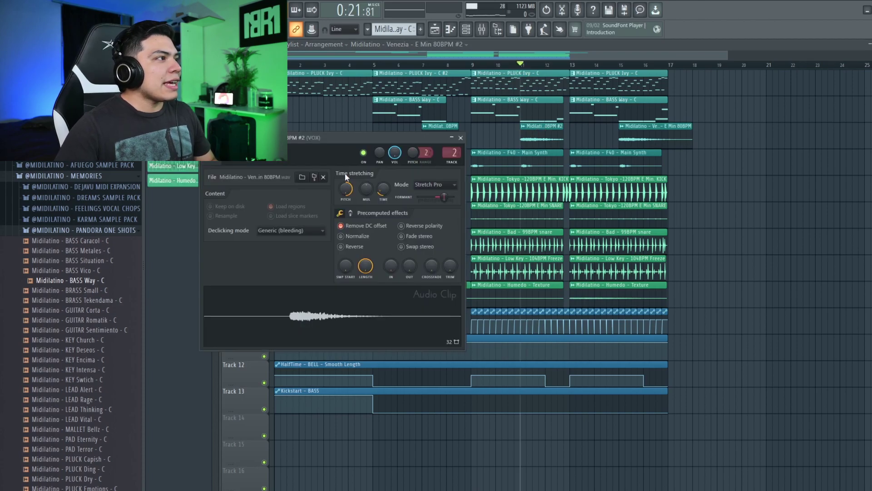
pyautogui.click(315, 179)
pyautogui.scroll(10, 87, 228)
pyautogui.scroll(-5, 87, 228)
pyautogui.scroll(-5, 87, 228)
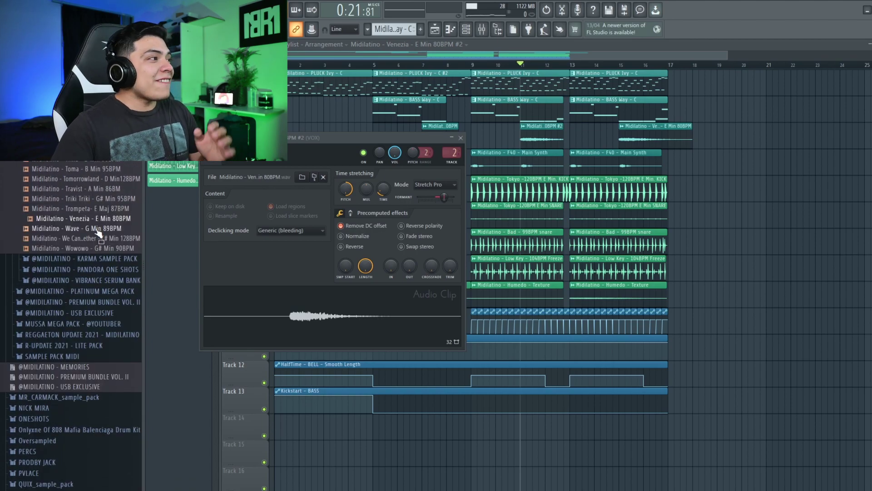
pyautogui.scroll(3, 98, 233)
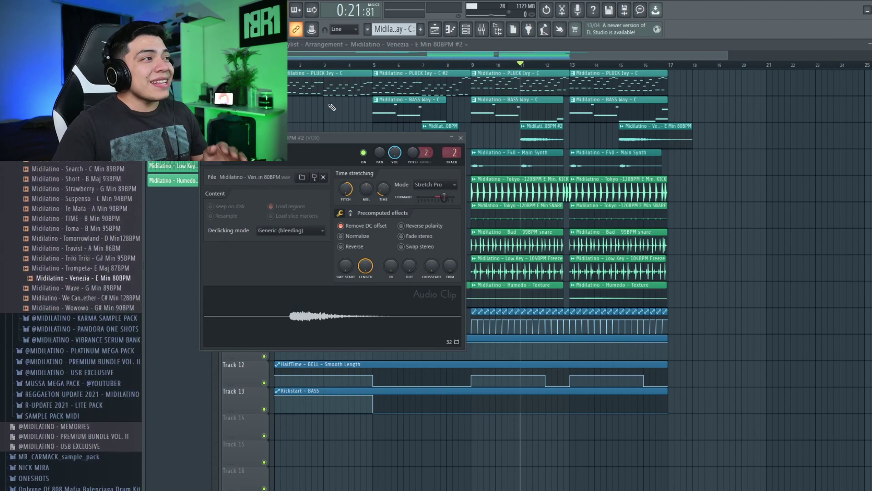
# - View the Drip and ValhallaVintageVerb plugins on the VOX mixer track
pyautogui.click(461, 137)
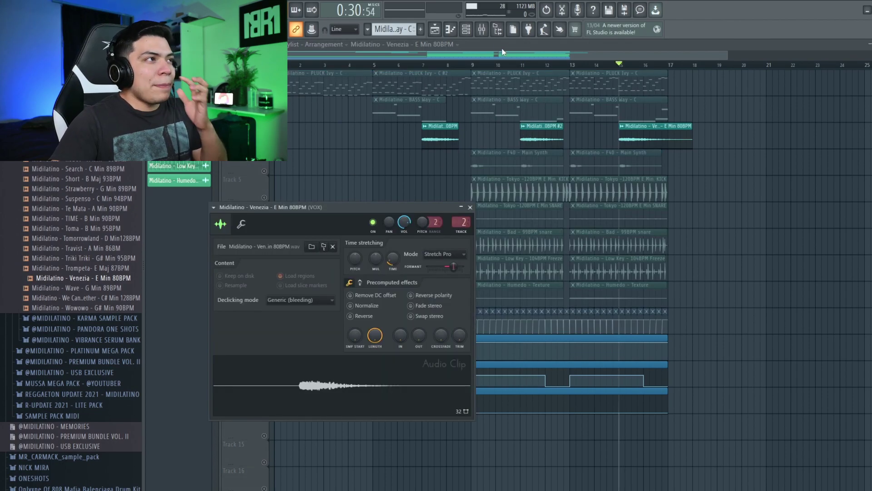
pyautogui.click(482, 30)
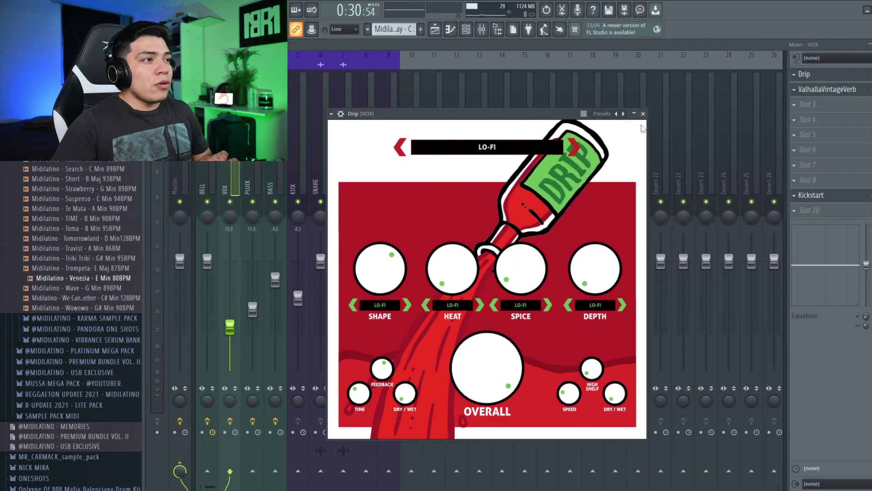
pyautogui.click(828, 89)
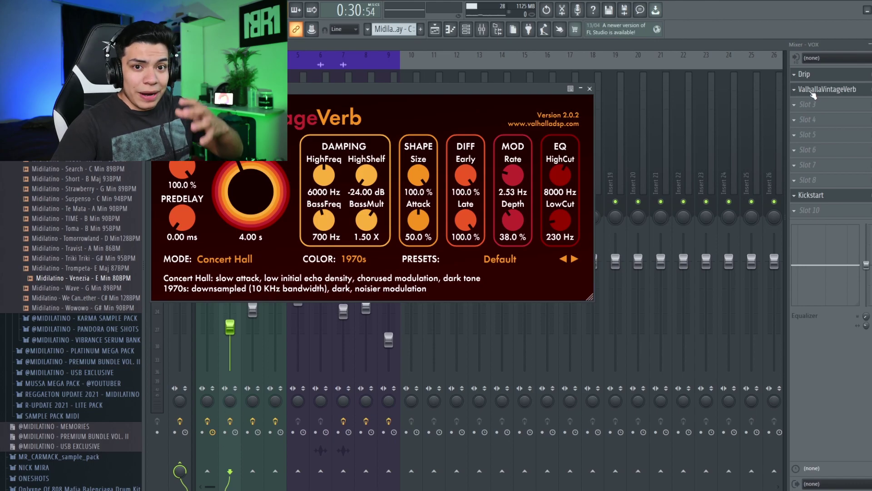
# - Play the soloed Venezia vocal clip at bar 15 in the playlist and move the playhead to bar 11
pyautogui.click(435, 30)
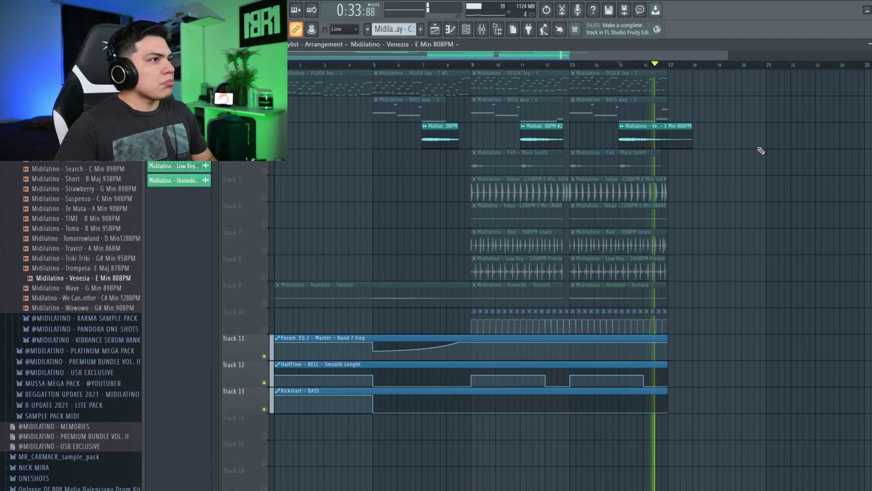
pyautogui.press('space')
pyautogui.click(523, 66)
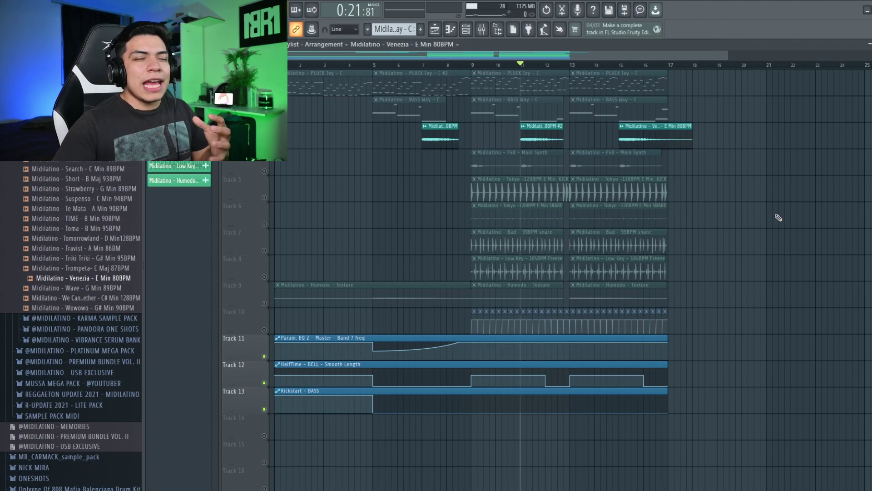
# - View the settings of the Venezia vocal clip at bar 11 and play that clip on its own
pyautogui.doubleClick(538, 140)
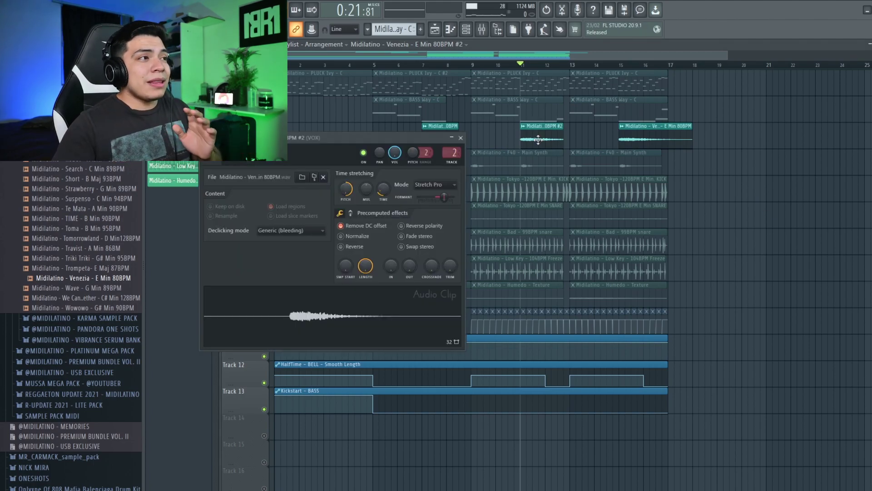
pyautogui.press('Escape')
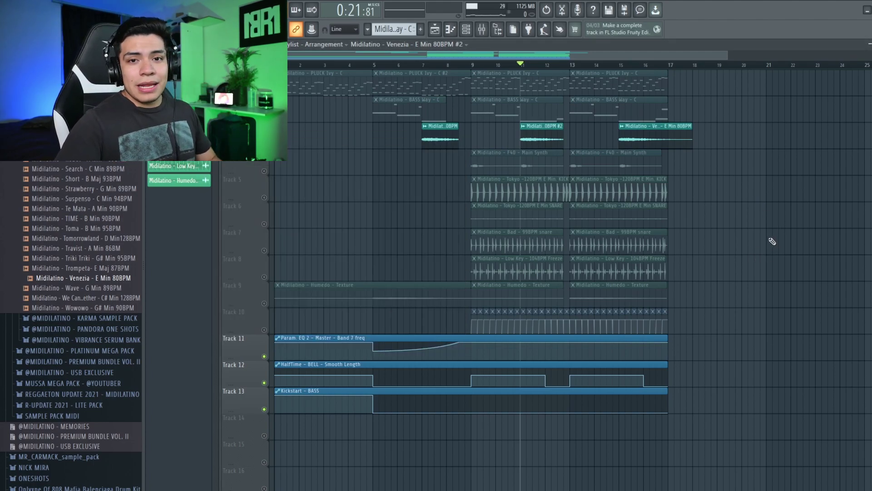
pyautogui.press('space')
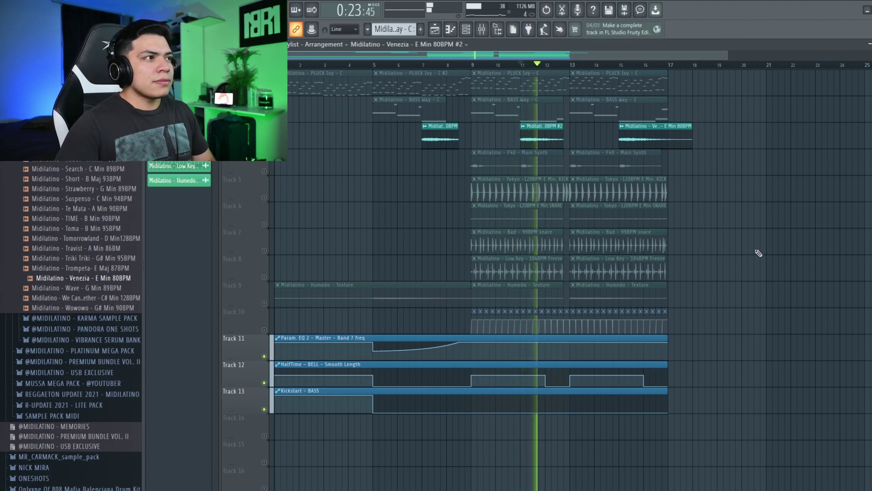
pyautogui.press('space')
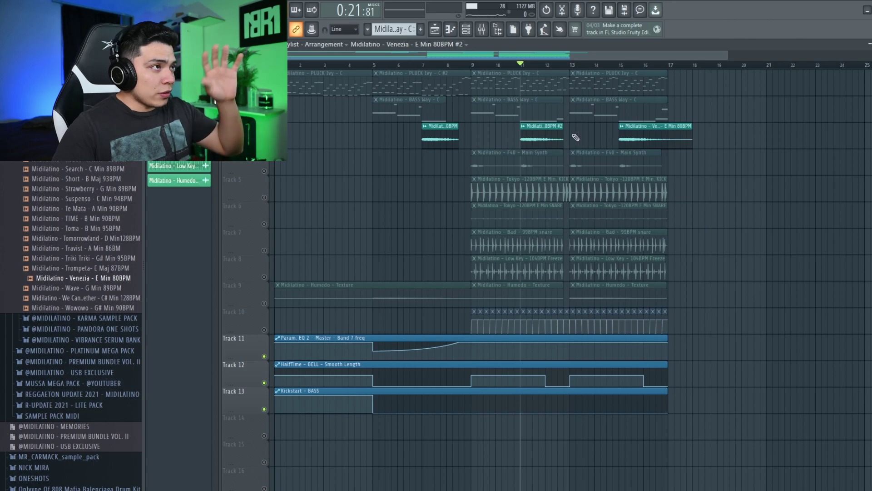
# - Unmute the PLUCK Ivy and BASS Way tracks and play them together with the Venezia vocals from bar 9
pyautogui.click(264, 118)
pyautogui.click(264, 92)
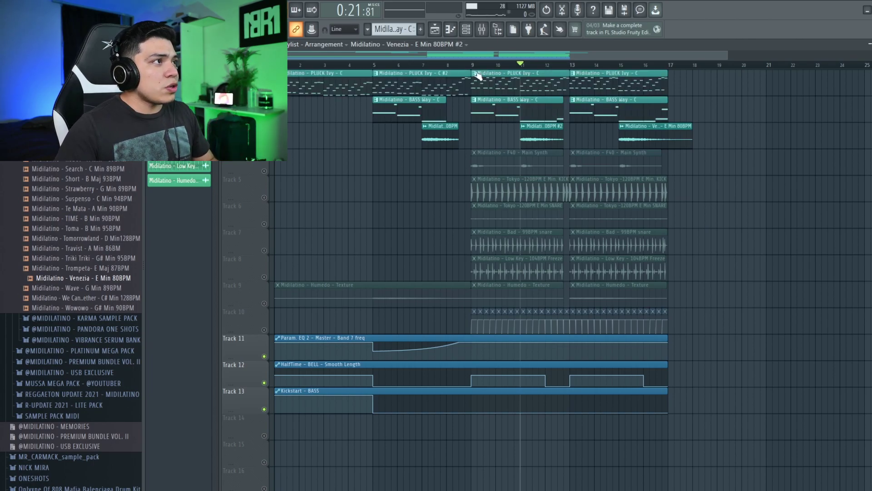
pyautogui.press('space')
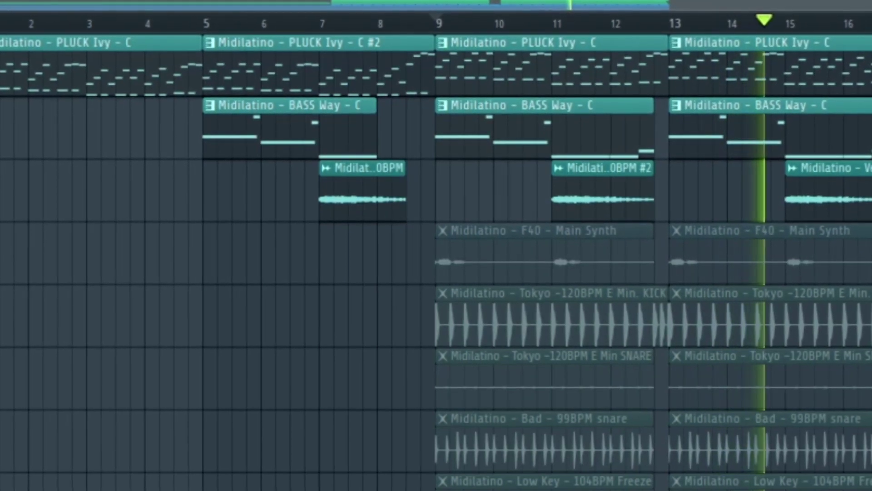
pyautogui.press('space')
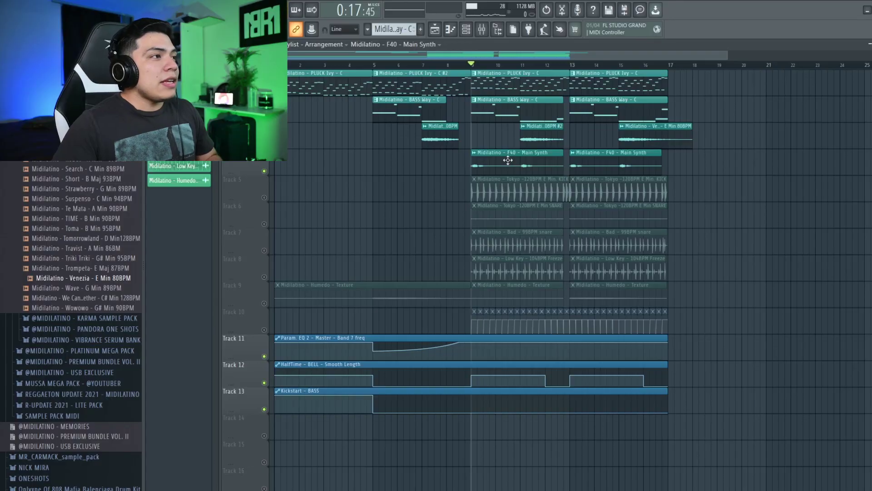
# - View the F40 Main Synth clip's settings and locate its sample in the F40 - E Min 94BPM browser folder
pyautogui.doubleClick(508, 160)
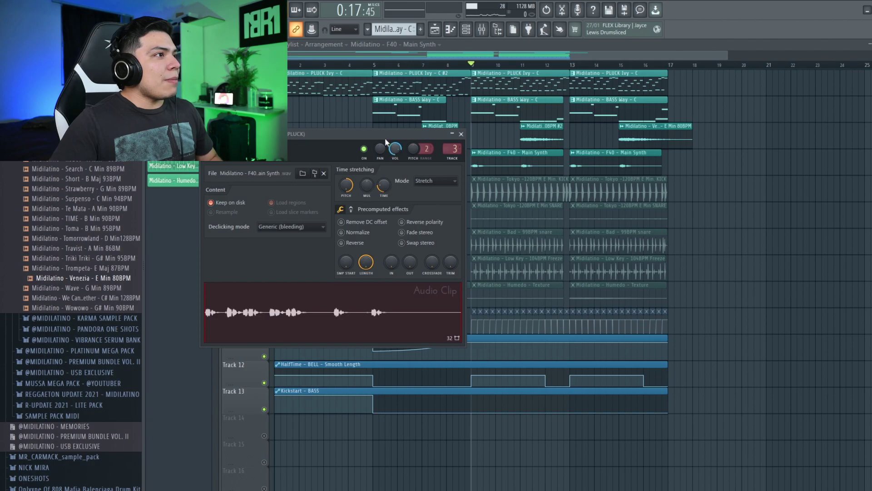
pyautogui.click(315, 174)
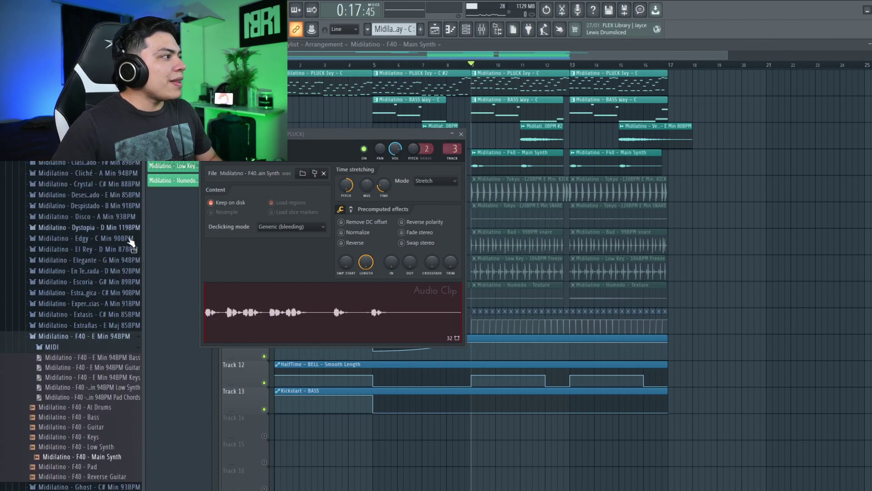
pyautogui.scroll(6, 95, 323)
pyautogui.scroll(-8, 95, 323)
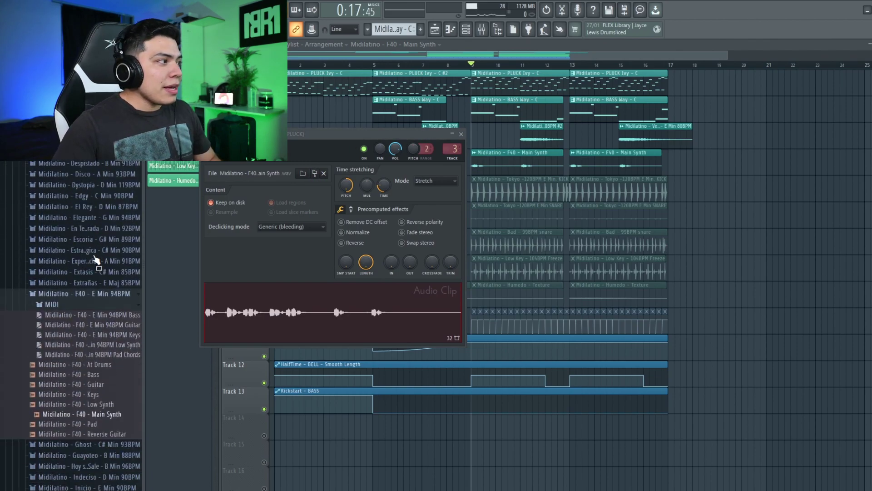
pyautogui.click(461, 134)
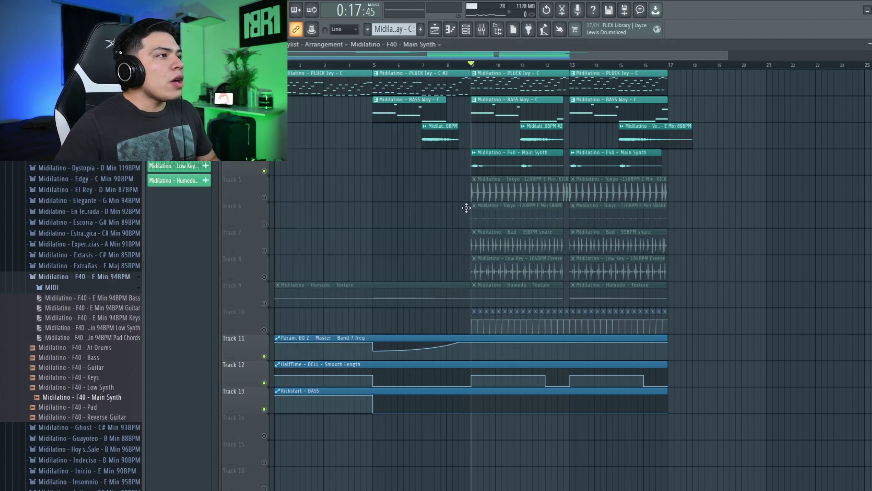
# - Solo the F40 Main Synth track together with the three automation tracks, Tracks 11 to 13, and play from bar 9
pyautogui.rightClick(264, 171)
pyautogui.click(264, 356)
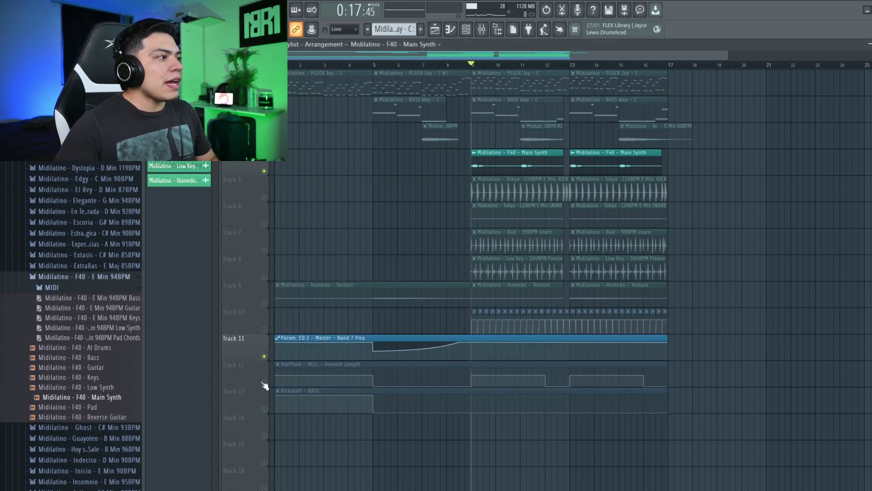
pyautogui.click(264, 382)
pyautogui.click(264, 409)
pyautogui.press('space')
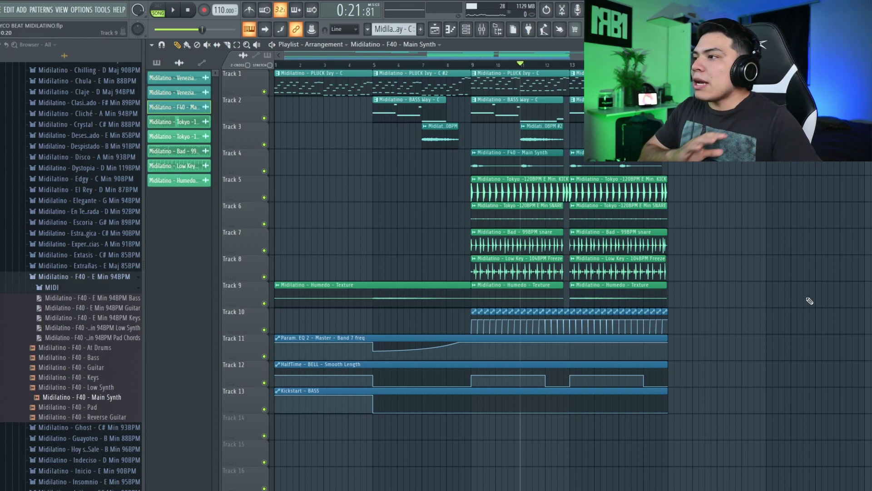
# - Select the Param. EQ 2 - Master - Band 7 freq automation clip and place the playhead just before bar 5
pyautogui.moveTo(704, 439); pyautogui.dragTo(544, 351)
pyautogui.click(713, 386)
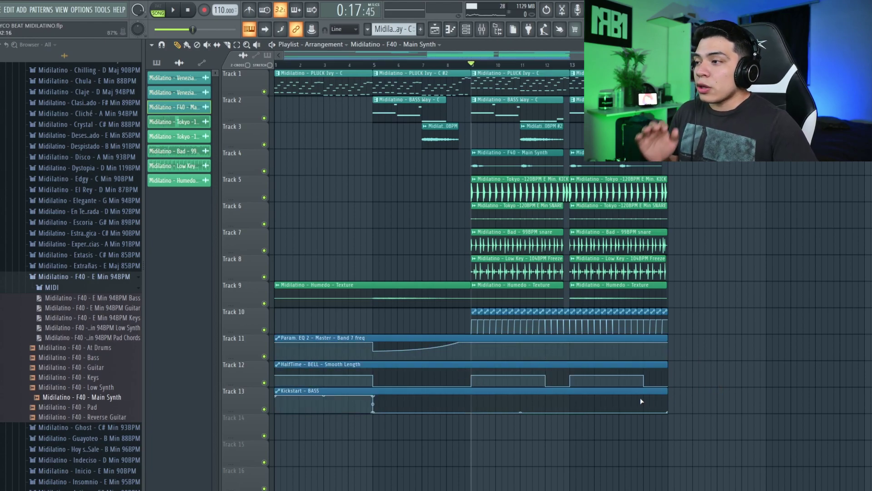
pyautogui.click(334, 345)
pyautogui.click(366, 66)
# - Open the Fruity Parametric EQ 2 on the Master mixer channel
pyautogui.press('F9')
pyautogui.click(188, 127)
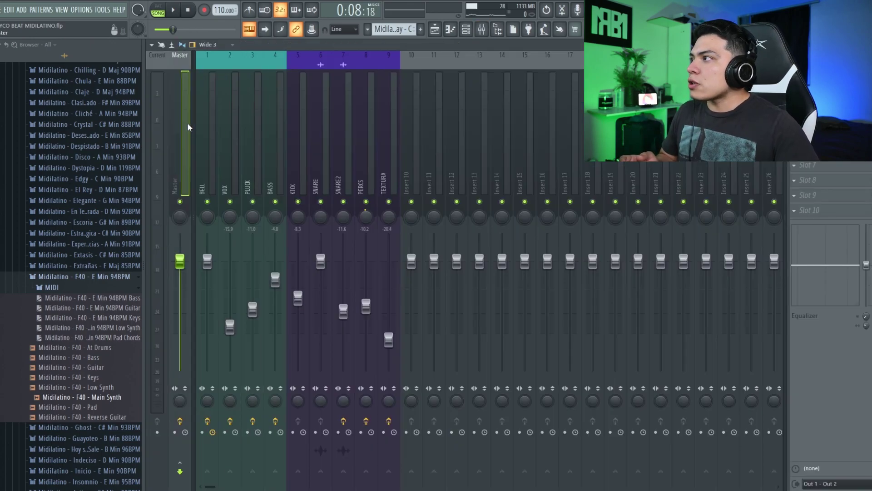
pyautogui.click(832, 89)
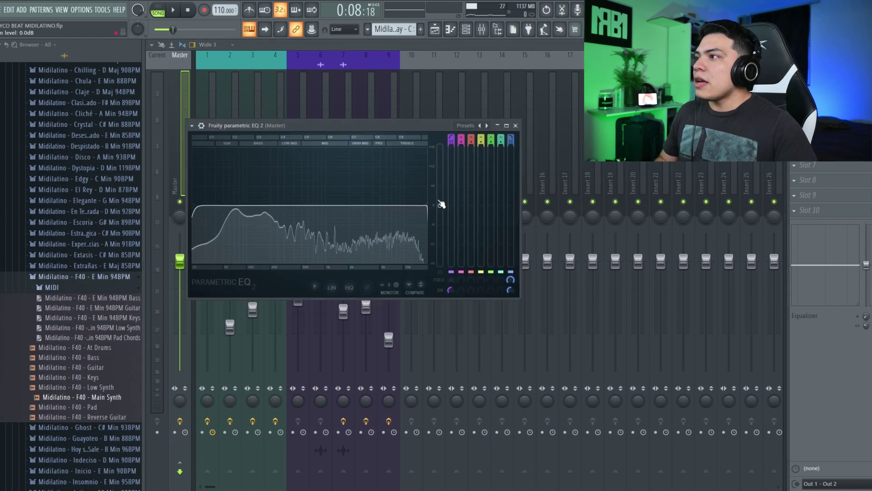
# - Nudge band 7 of the Master EQ, view the automation options for the last tweaked parameters, and return to the playlist
pyautogui.moveTo(428, 206); pyautogui.dragTo(429, 205)
pyautogui.click(313, 30)
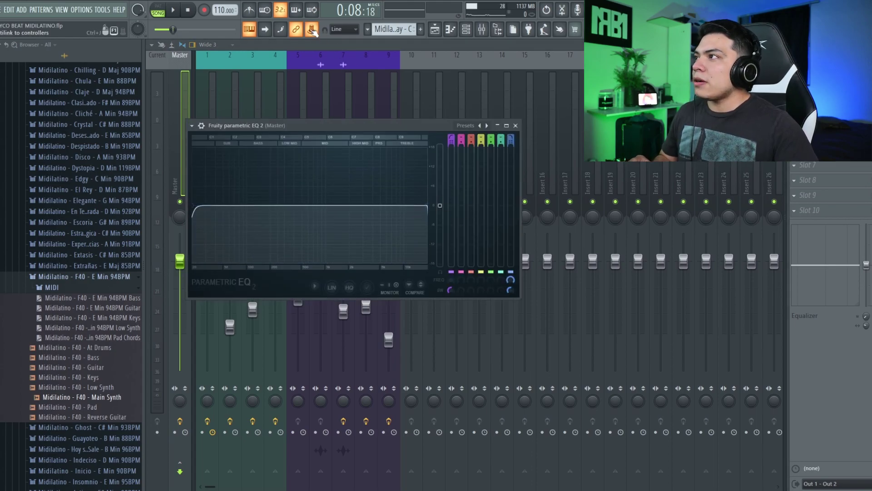
pyautogui.rightClick(311, 30)
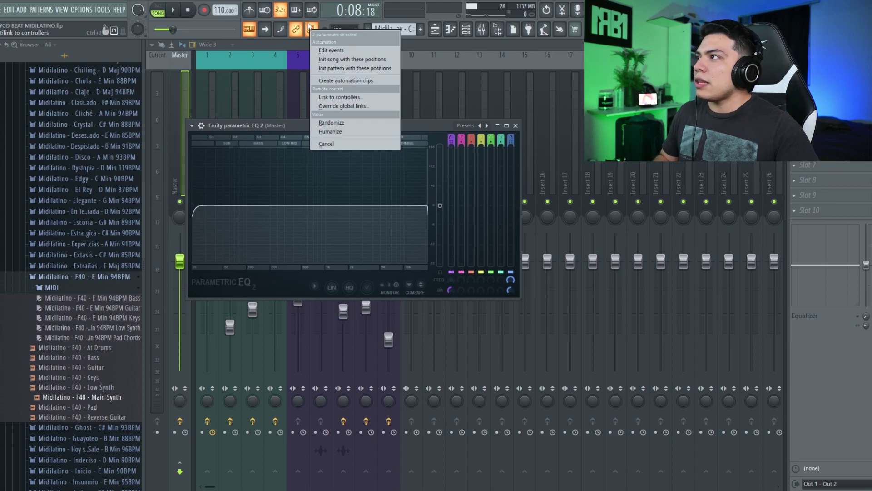
pyautogui.click(312, 28)
pyautogui.click(312, 29)
pyautogui.click(451, 31)
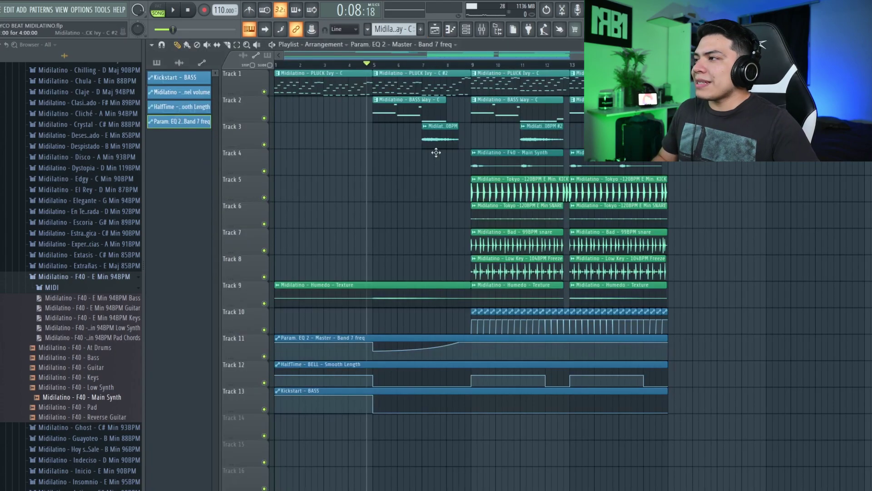
# - Play the Master EQ filter sweep from just before bar 5 and move the playhead to the start of the song
pyautogui.press('space')
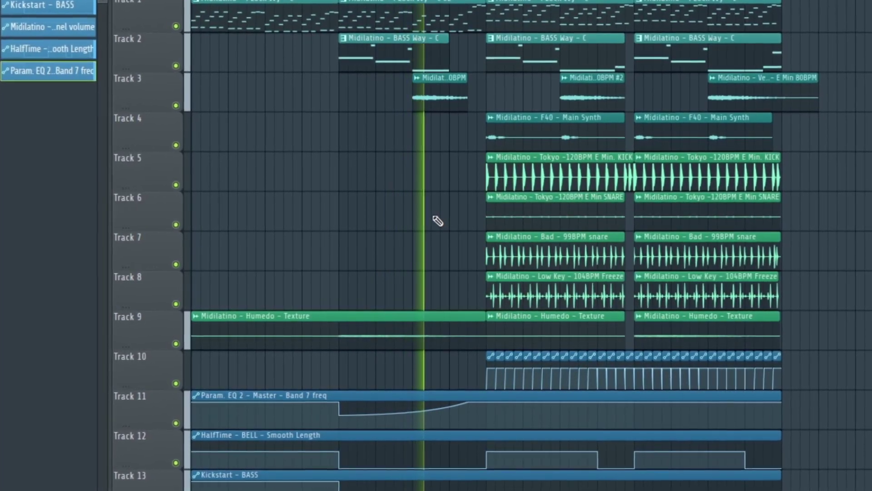
pyautogui.press('space')
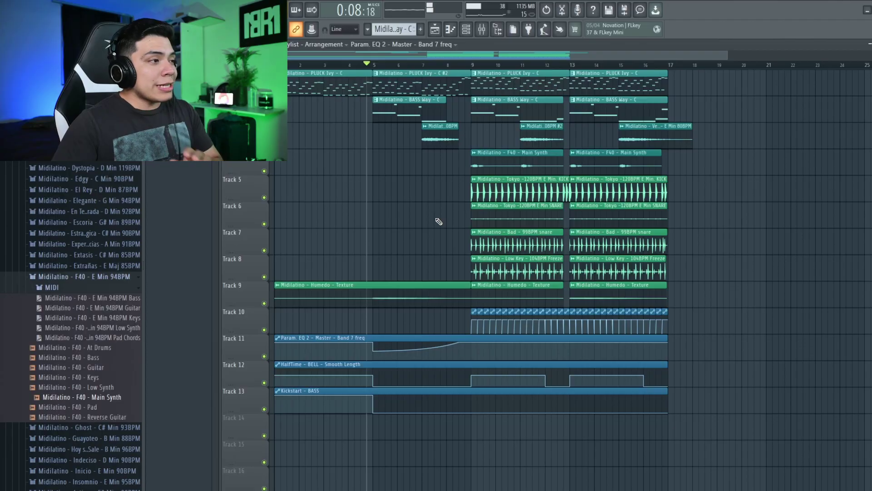
pyautogui.moveTo(360, 64); pyautogui.dragTo(274, 64)
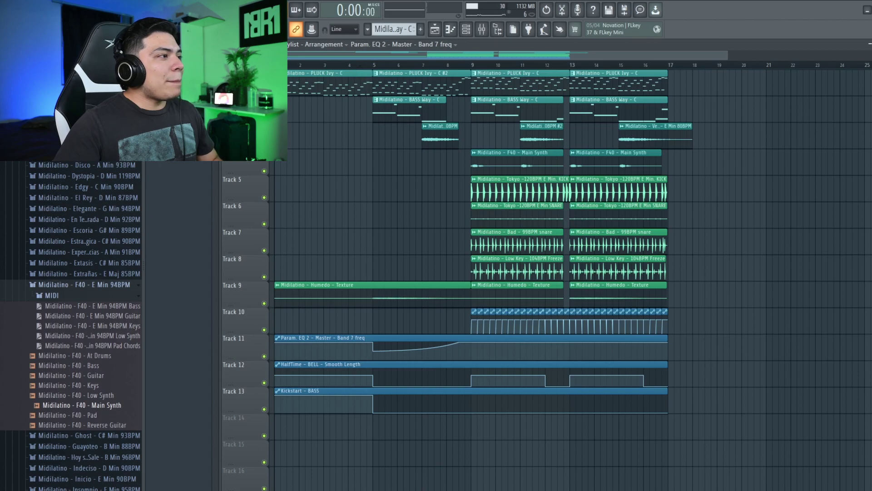
# - Solo the HalfTime - BELL - Smooth Length automation with the PLUCK Ivy track and play them from bar 12
pyautogui.click(338, 365)
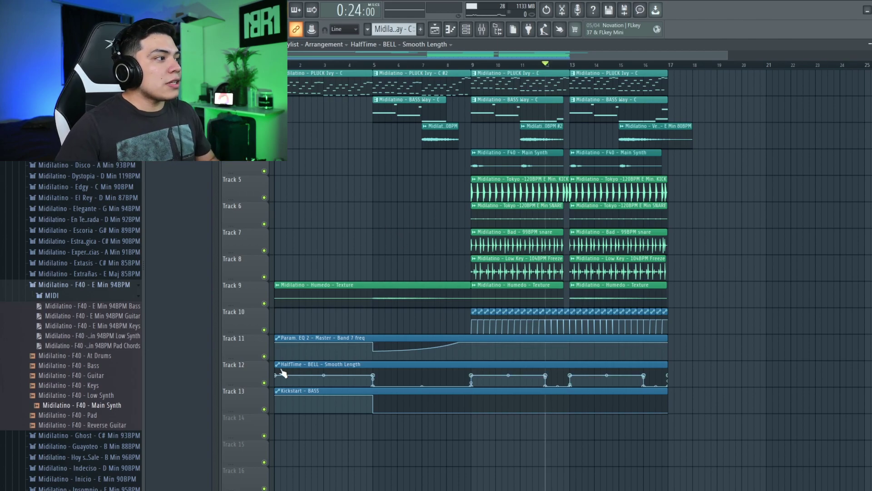
pyautogui.rightClick(264, 383)
pyautogui.click(264, 91)
pyautogui.press('space')
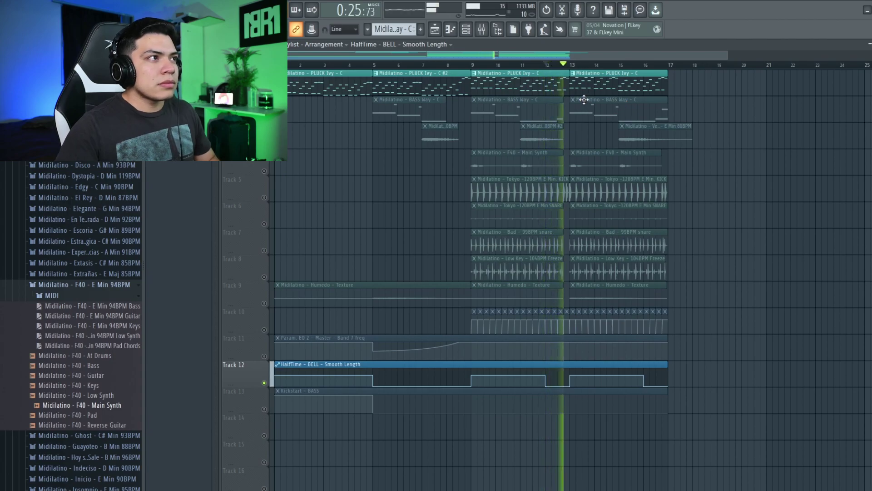
pyautogui.press('space')
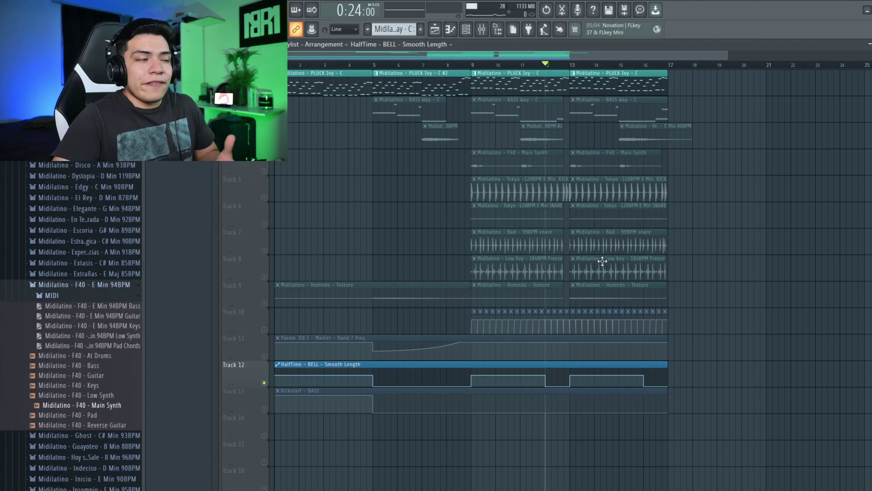
# - Reactivate all playlist tracks and move the playhead to bar 9 at the start of the drums
pyautogui.click(264, 409)
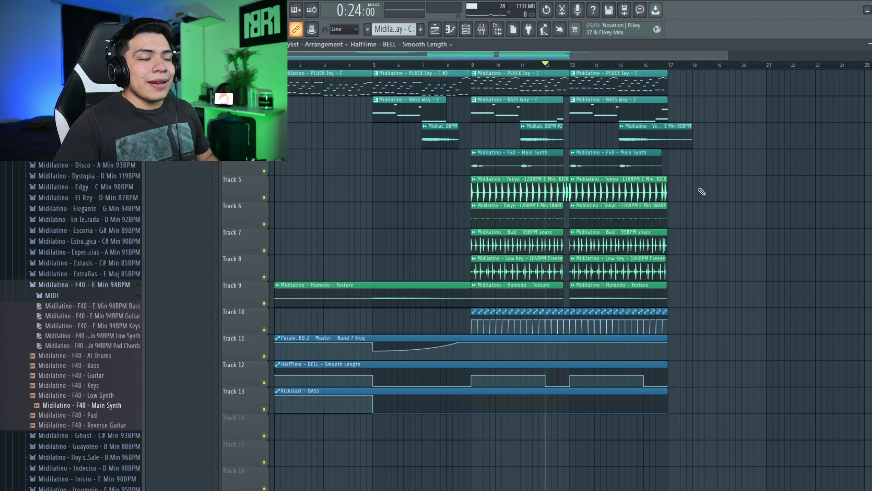
pyautogui.moveTo(700, 199); pyautogui.dragTo(475, 174)
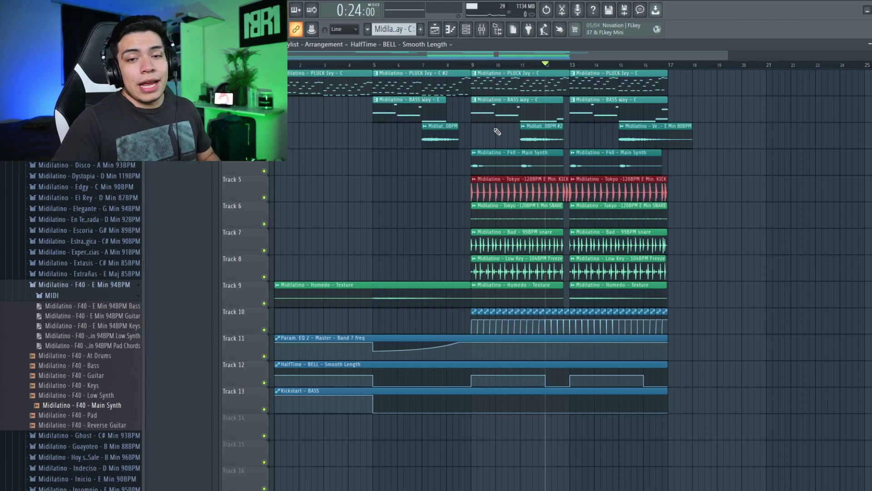
pyautogui.click(496, 137)
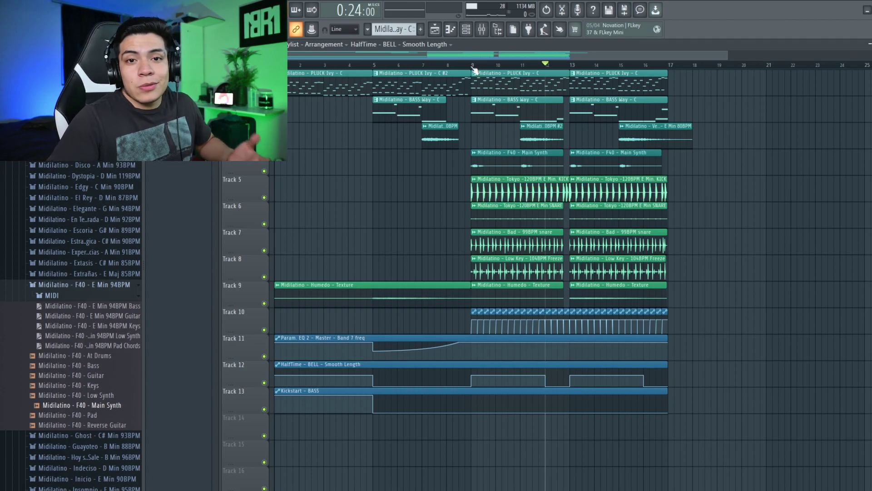
pyautogui.scroll(3, 474, 71)
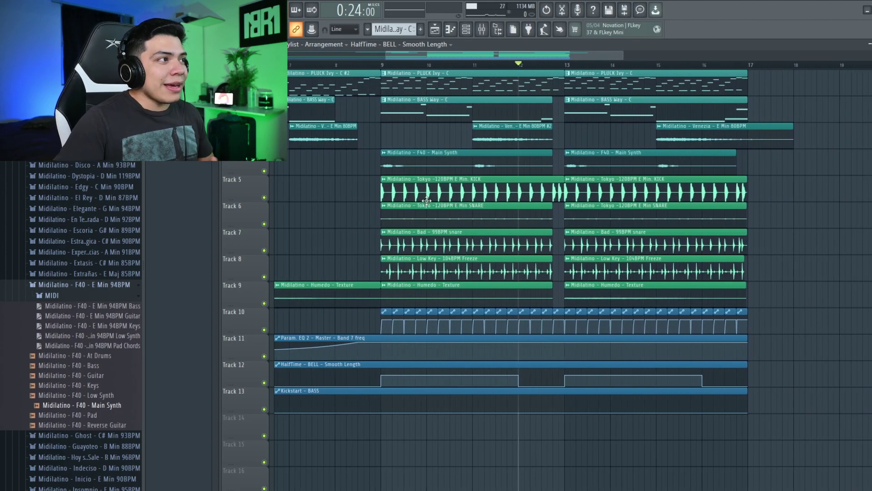
pyautogui.click(381, 67)
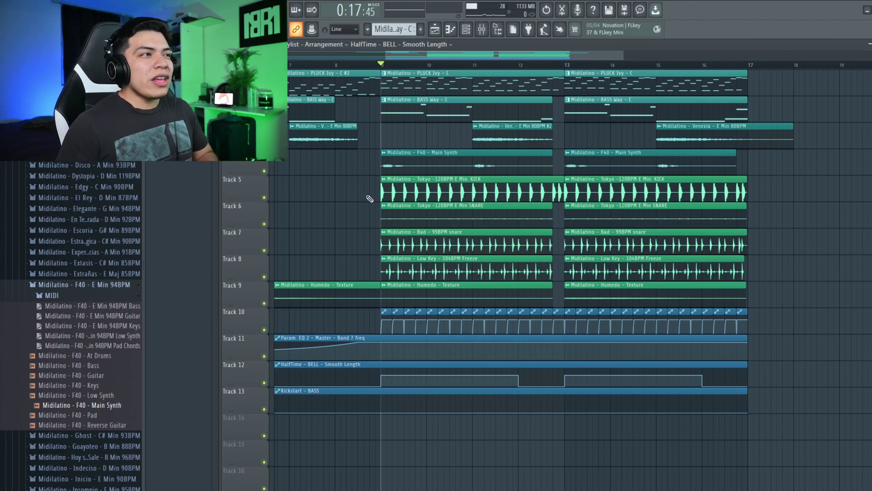
# - View the Tokyo kick clip's settings and locate its sample in the Tokyo -120BPM E Min browser folder
pyautogui.doubleClick(422, 193)
pyautogui.click(315, 177)
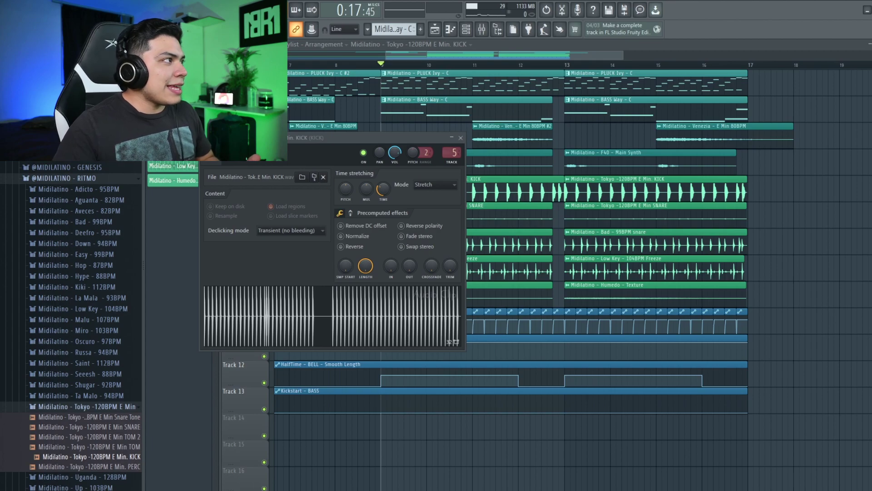
pyautogui.scroll(-5, 86, 218)
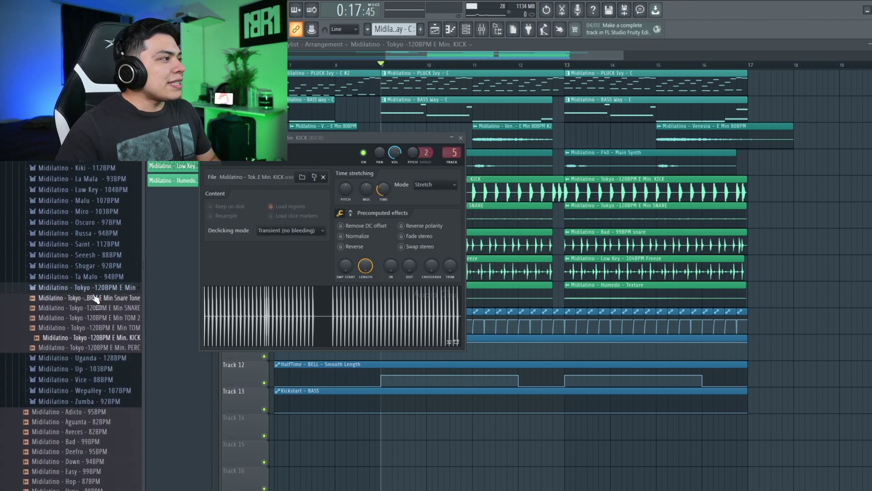
pyautogui.rightClick(790, 262)
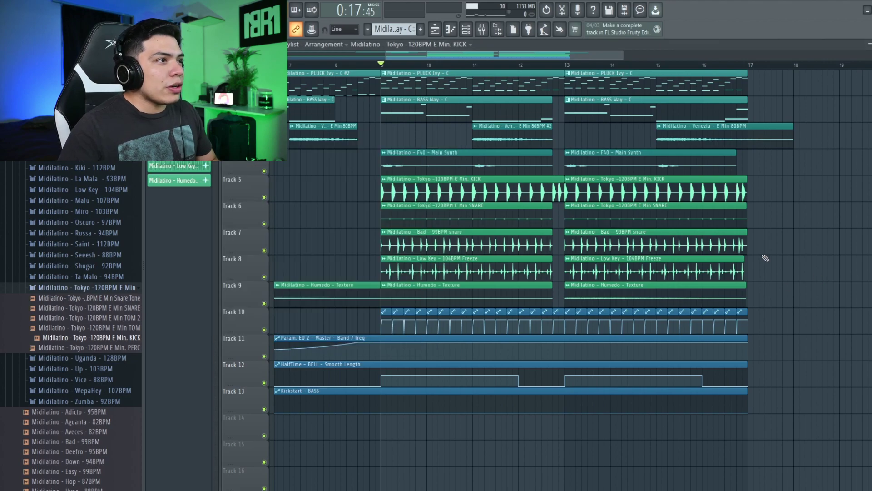
# - Solo the Tokyo KICK and SNARE tracks and play them together from bar 9
pyautogui.rightClick(264, 197)
pyautogui.click(265, 224)
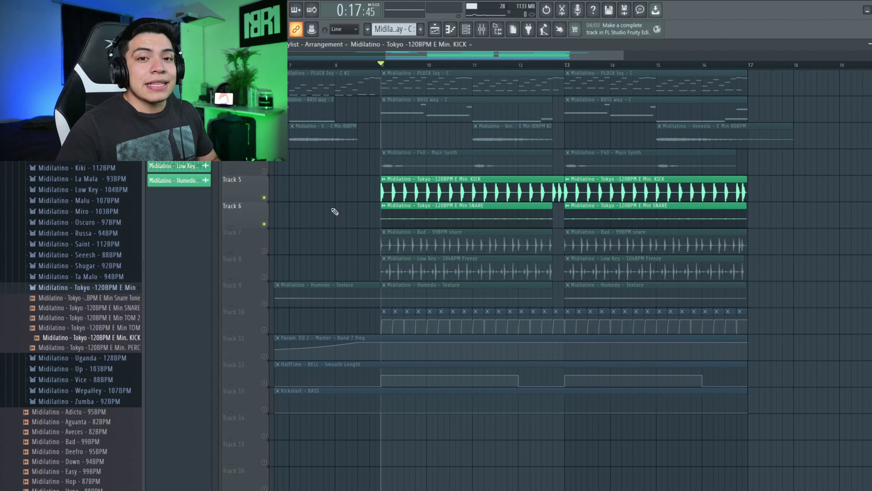
pyautogui.press('space')
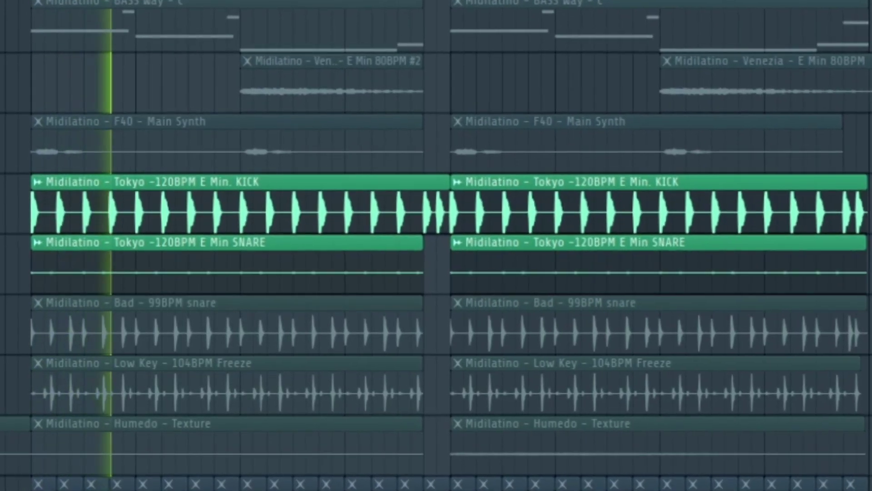
pyautogui.press('space')
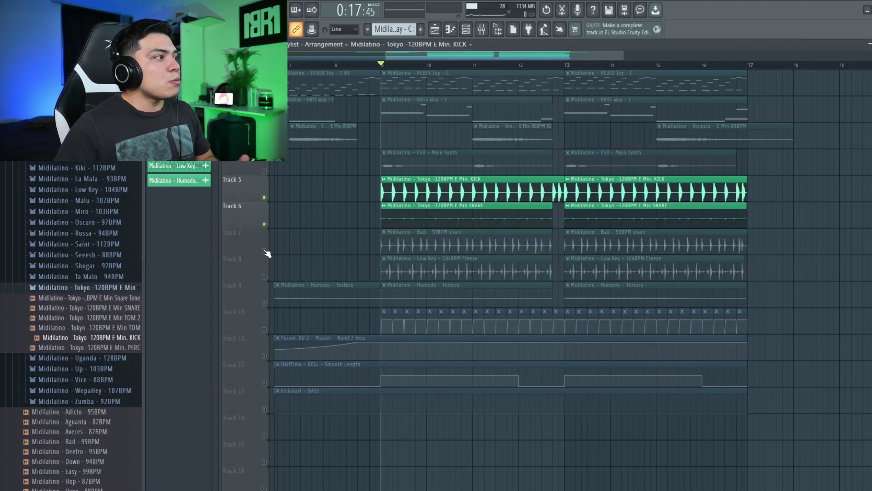
# - Add the Bad - 99BPM snare track to the soloed drums, expand its browser folder, and play the three tracks
pyautogui.click(264, 251)
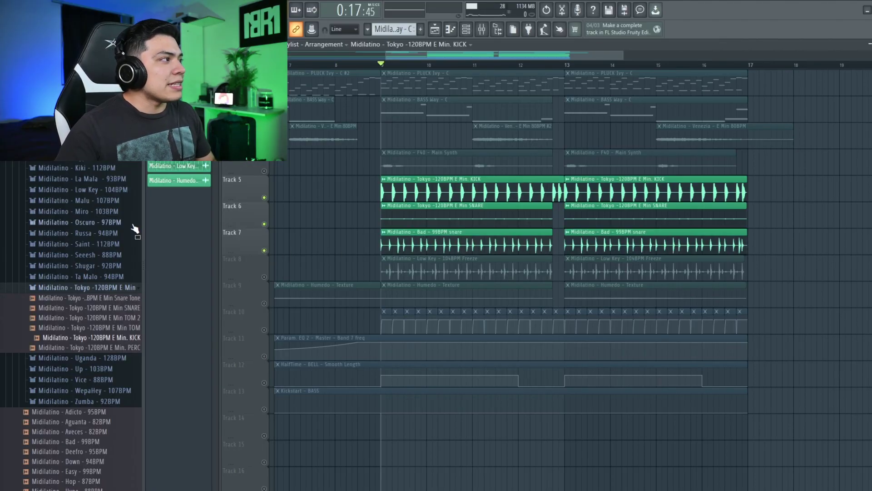
pyautogui.scroll(5, 113, 227)
pyautogui.click(90, 223)
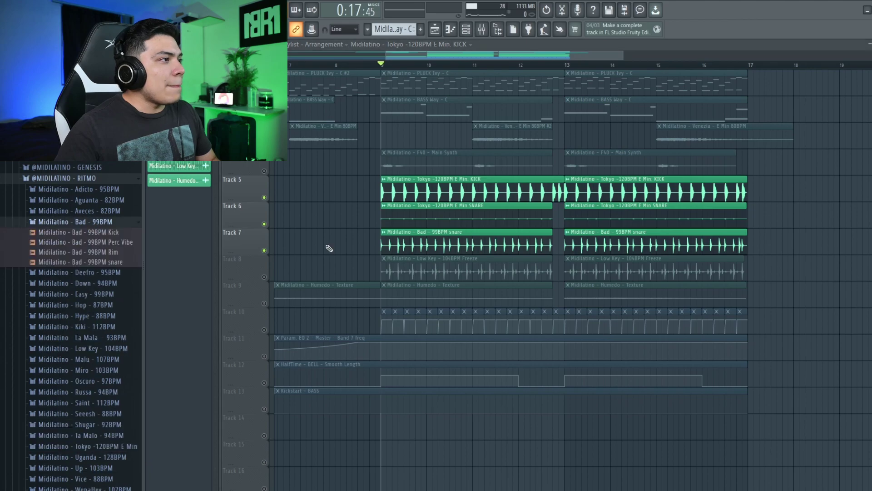
pyautogui.press('space')
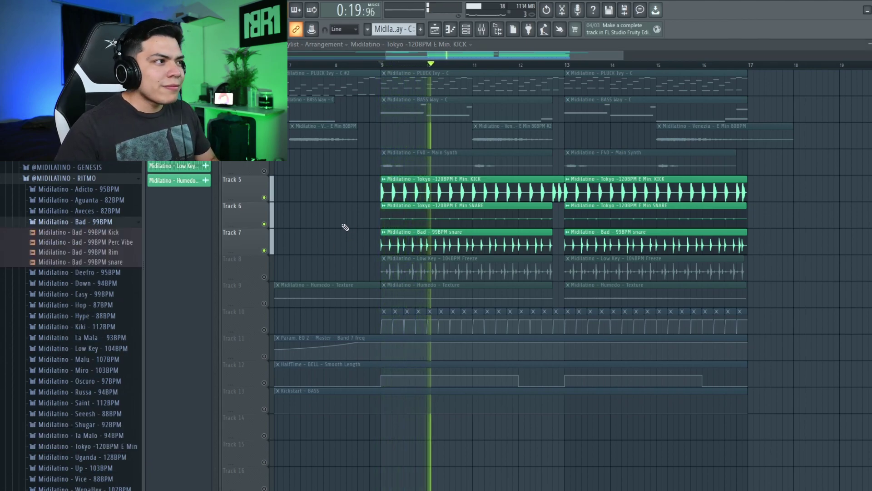
pyautogui.press('space')
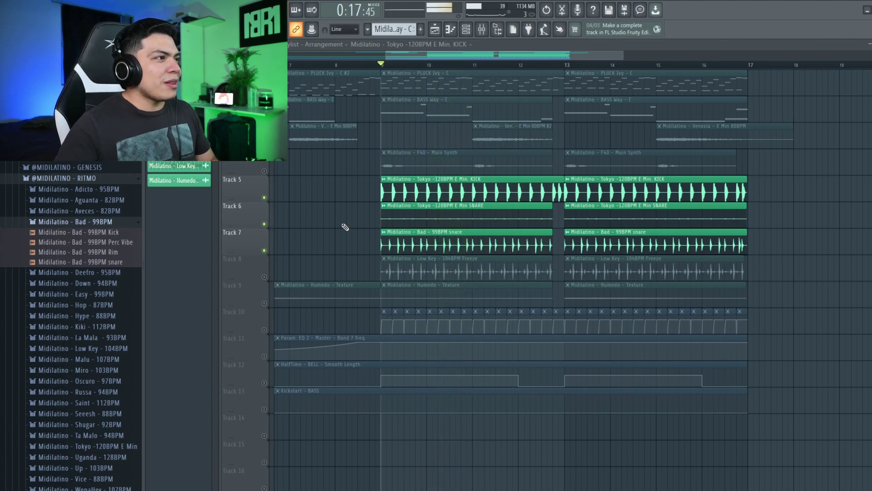
# - Locate the Low Key - 104BPM Freeze sample in its browser folder and play its track on its own
pyautogui.click(400, 260)
pyautogui.click(269, 277)
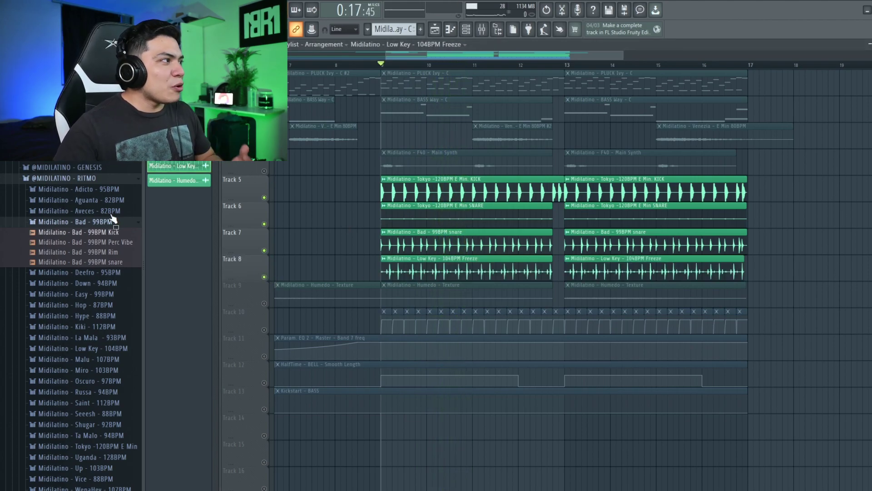
pyautogui.scroll(-3, 104, 230)
pyautogui.scroll(-3, 102, 231)
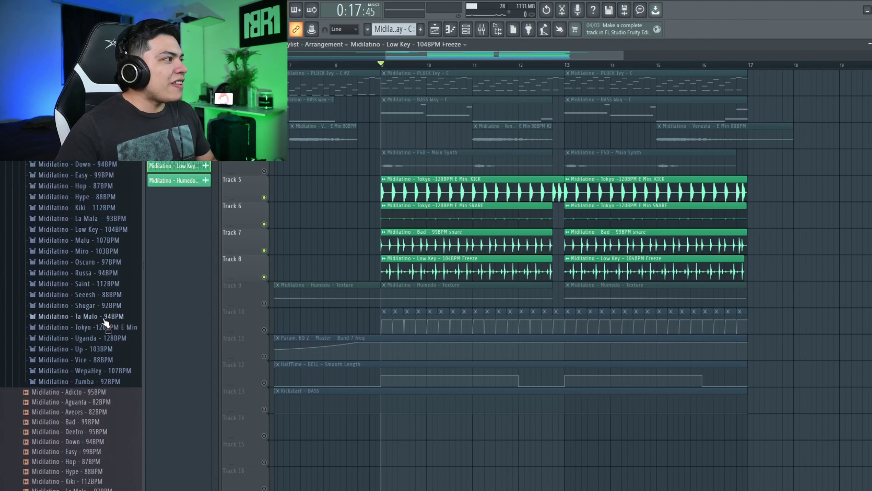
pyautogui.click(105, 230)
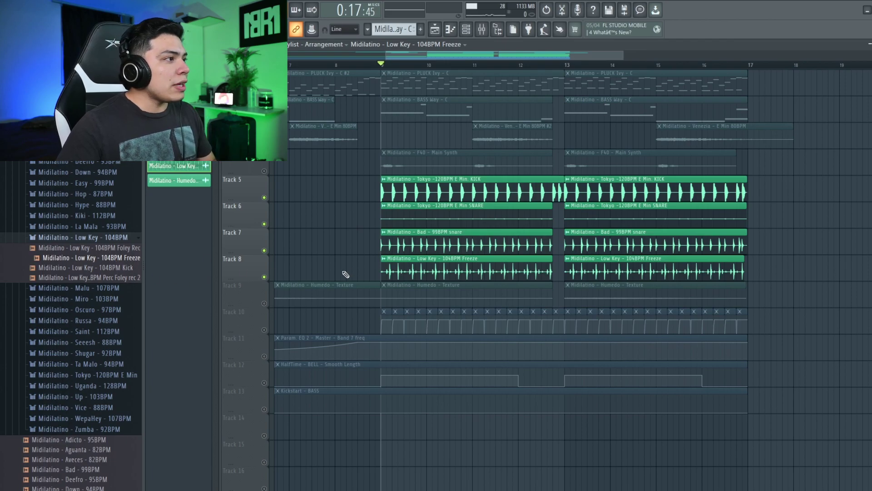
pyautogui.rightClick(264, 276)
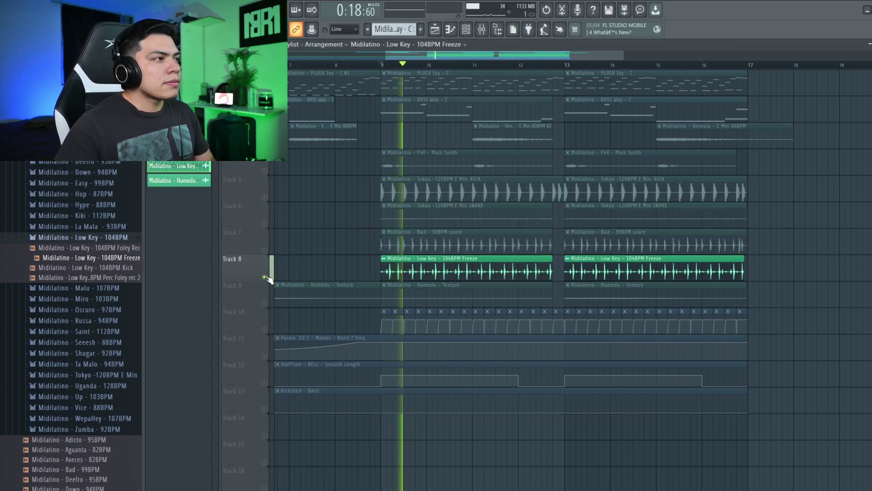
pyautogui.press('space')
# - Reactivate the Tokyo kick, Tokyo snare and Bad snare tracks and play them with the Low Key Freeze track from bar 9
pyautogui.rightClick(264, 277)
pyautogui.rightClick(264, 250)
pyautogui.click(265, 224)
pyautogui.click(265, 197)
pyautogui.click(264, 277)
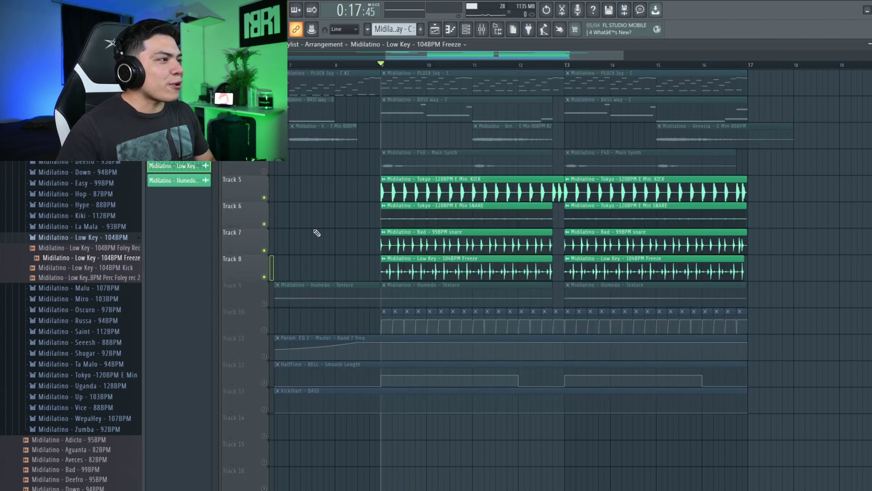
pyautogui.press('space')
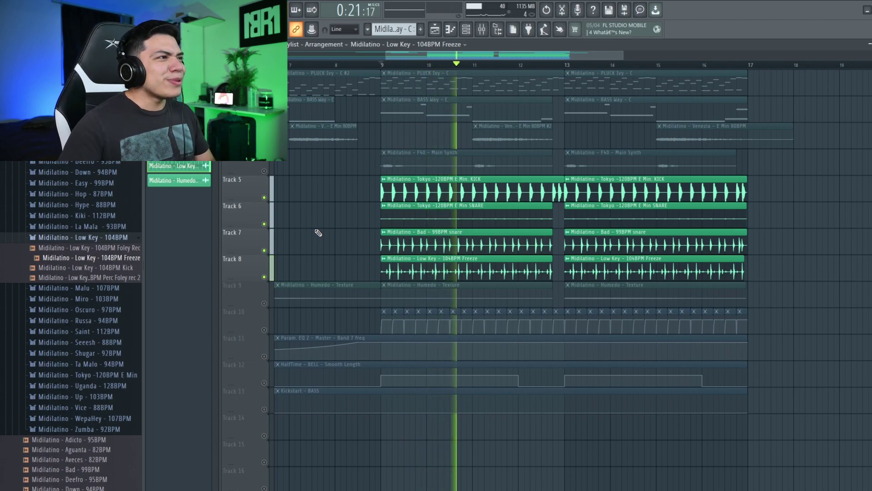
# - Reactivate the Humedo - Texture track and locate its sample in the Midilatino - Humedo - E Min 86BPM browser folder
pyautogui.press('space')
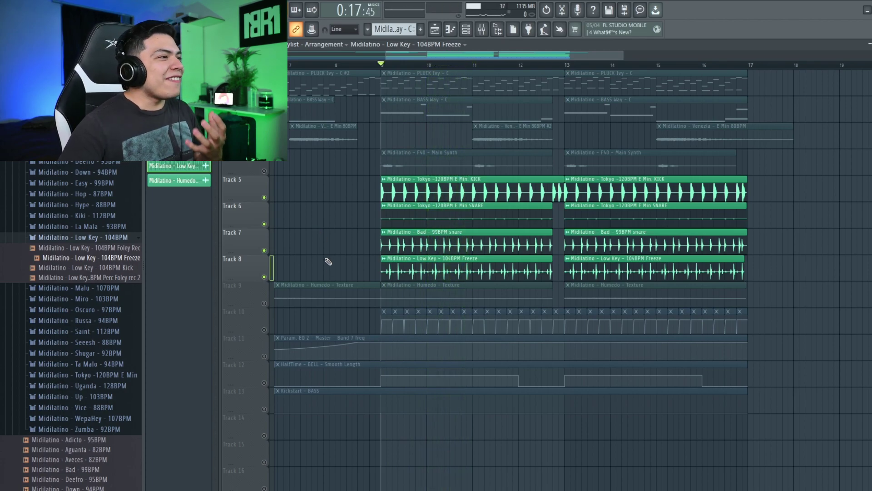
pyautogui.click(268, 306)
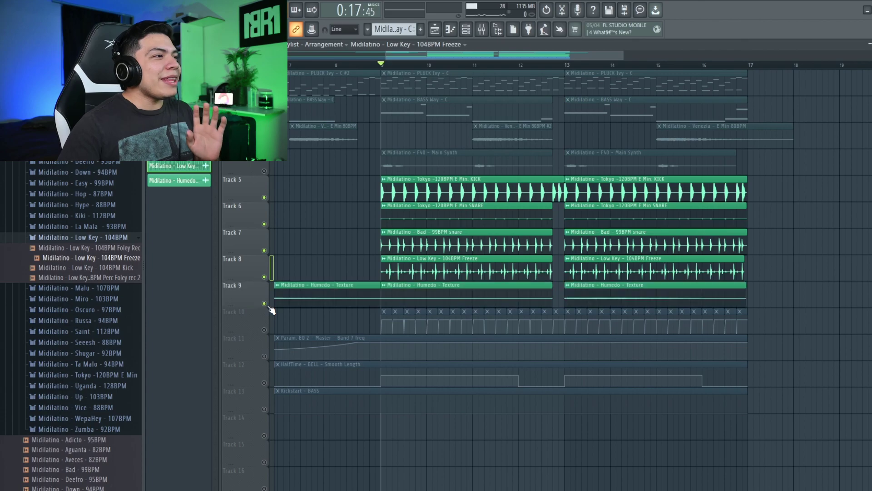
pyautogui.doubleClick(417, 294)
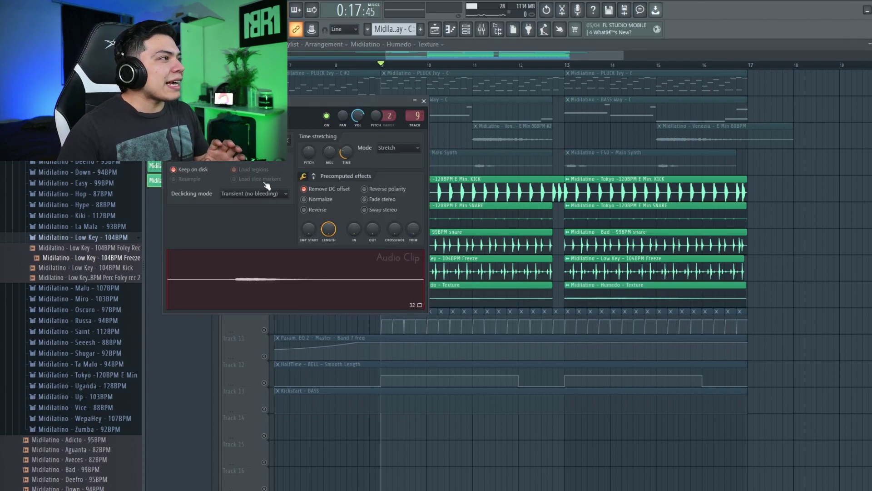
pyautogui.click(245, 141)
pyautogui.scroll(3, 102, 273)
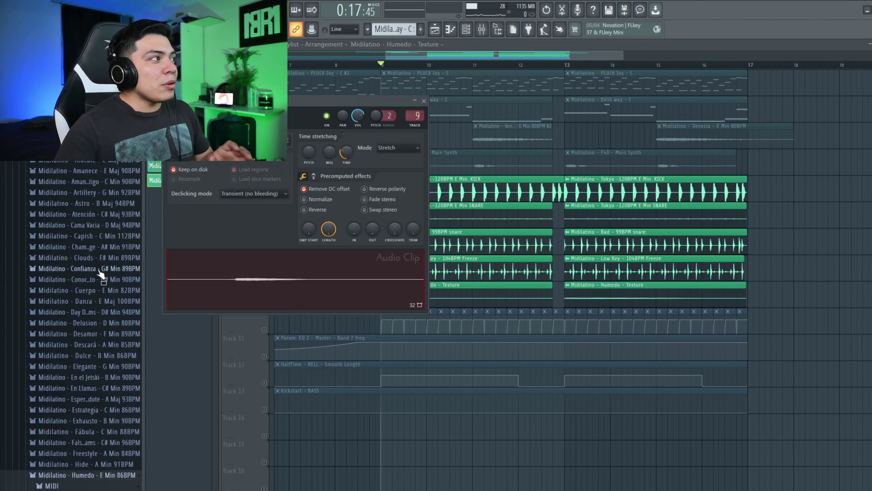
pyautogui.scroll(-5, 101, 275)
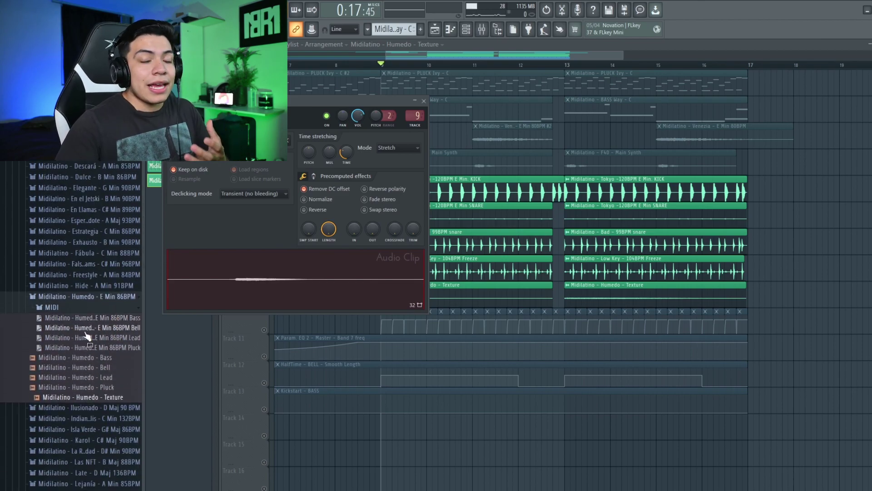
pyautogui.scroll(-2, 93, 339)
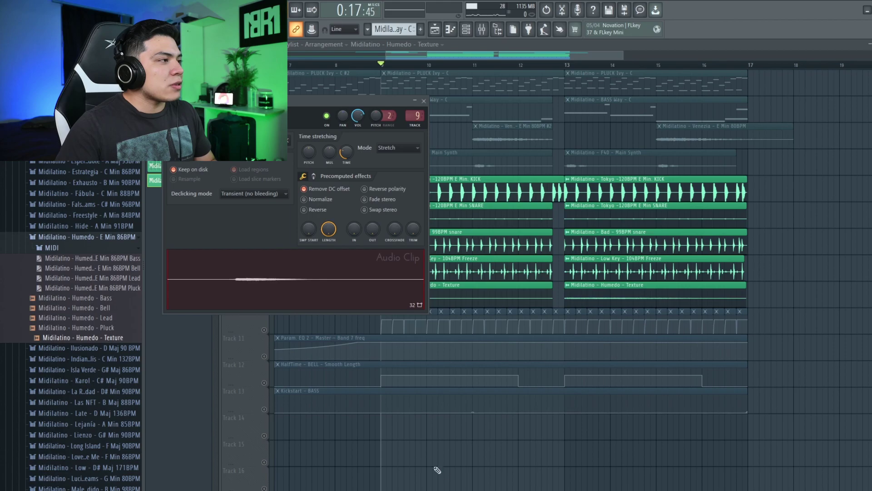
# - Solo the Humedo - Texture track and play it on its own from bar 9 and again from bar 13
pyautogui.press('Escape')
pyautogui.rightClick(264, 304)
pyautogui.press('space')
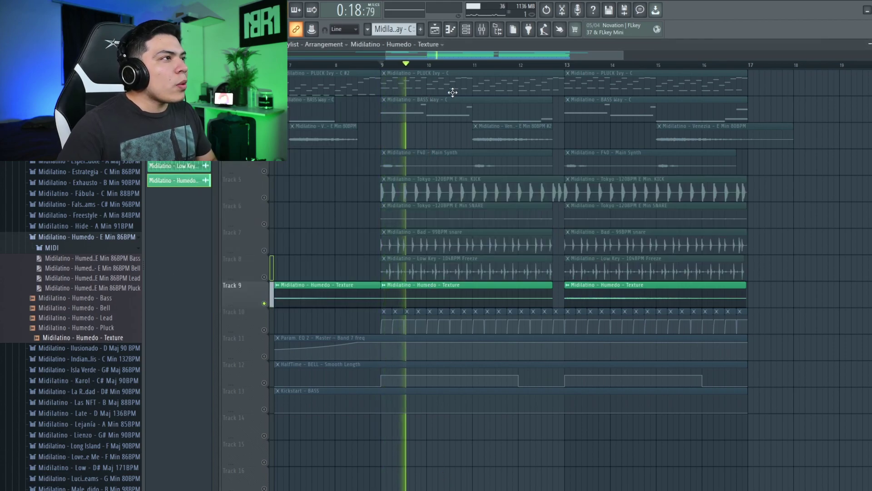
pyautogui.click(567, 65)
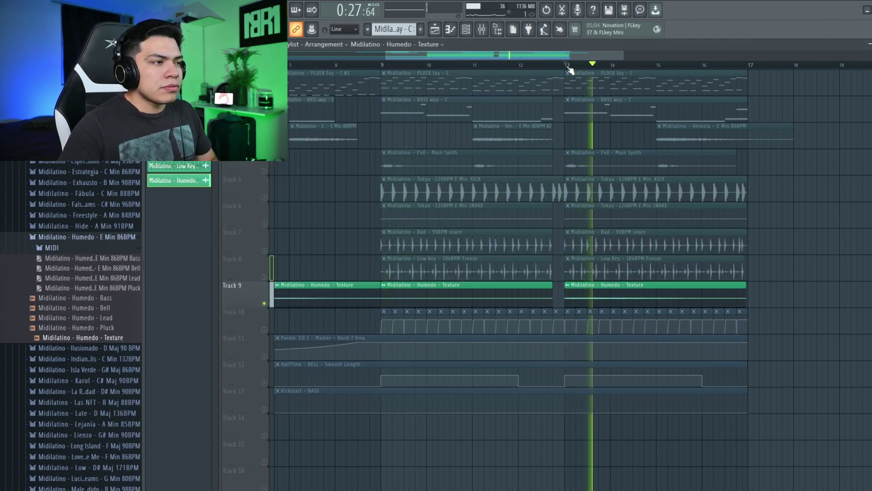
pyautogui.press('space')
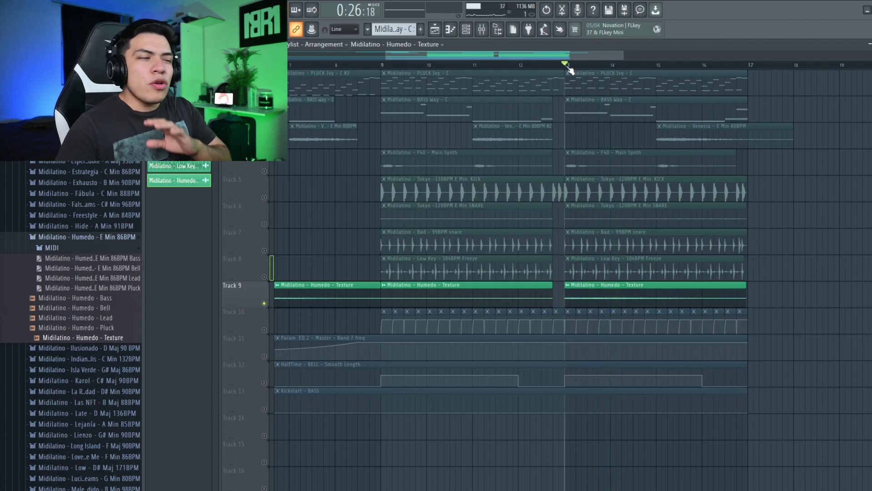